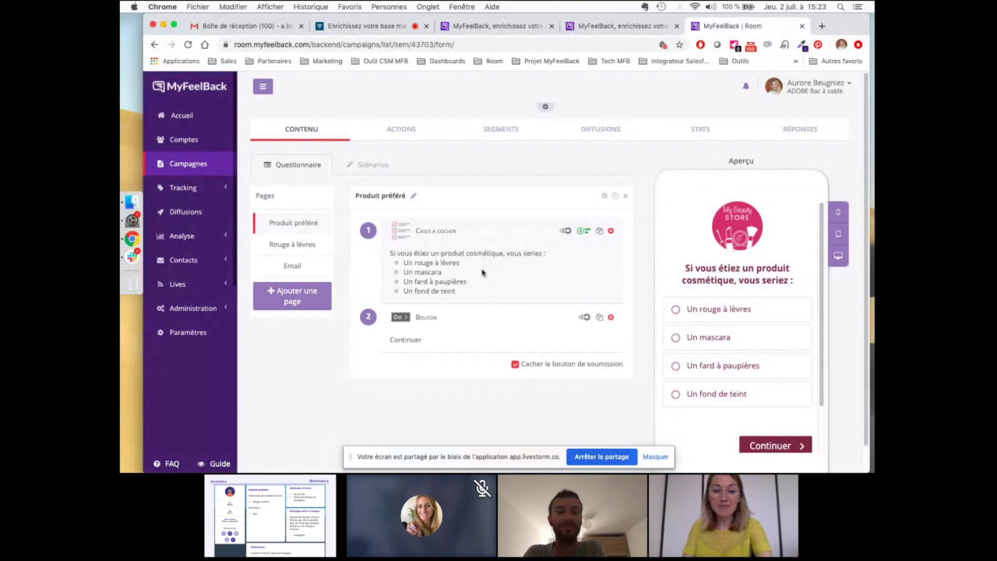
Step: Inspect the answer settings for "Un rouge à lèvres" in the cosmetic product question, leaving the question without saving
left_click(483, 272)
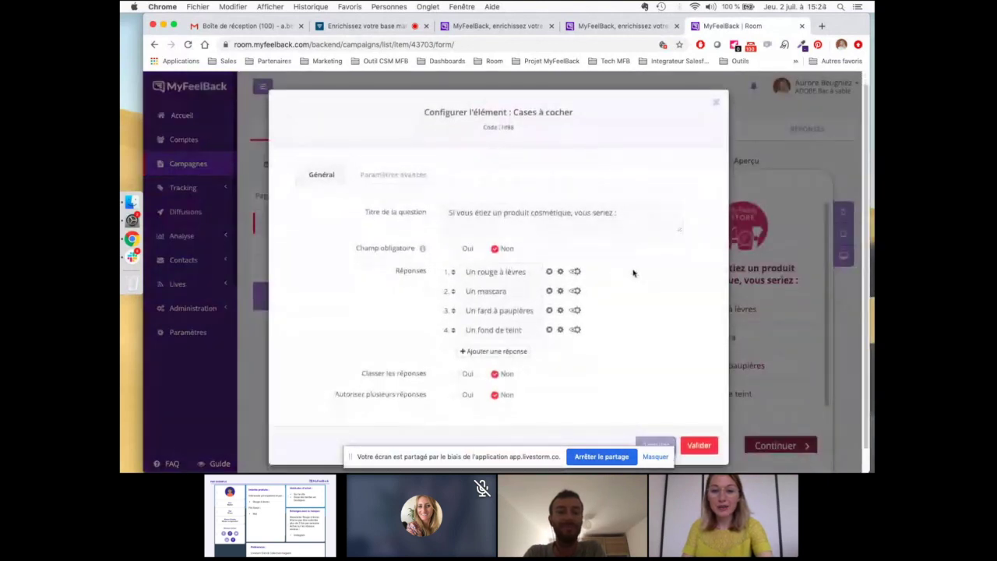
left_click(561, 267)
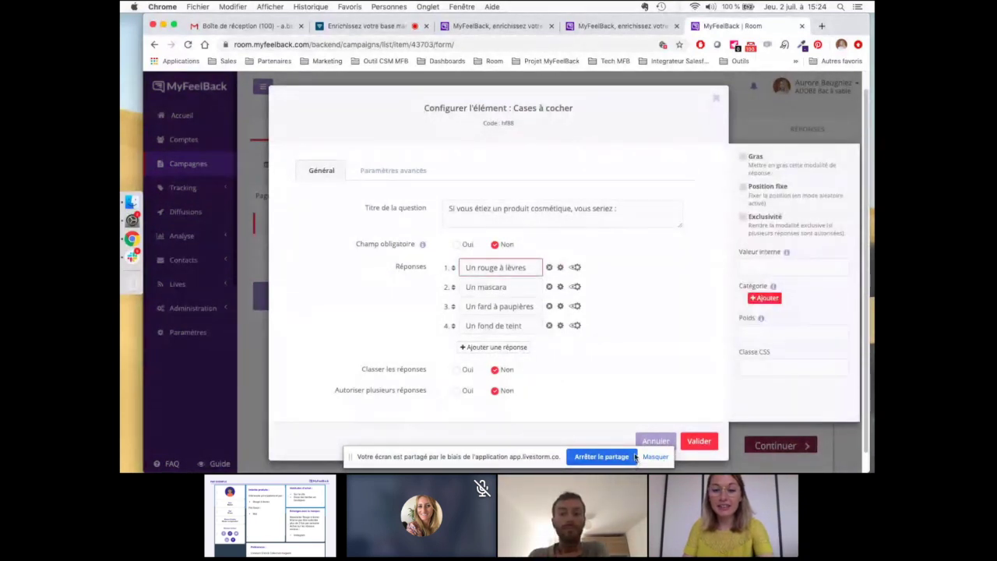
left_click(659, 441)
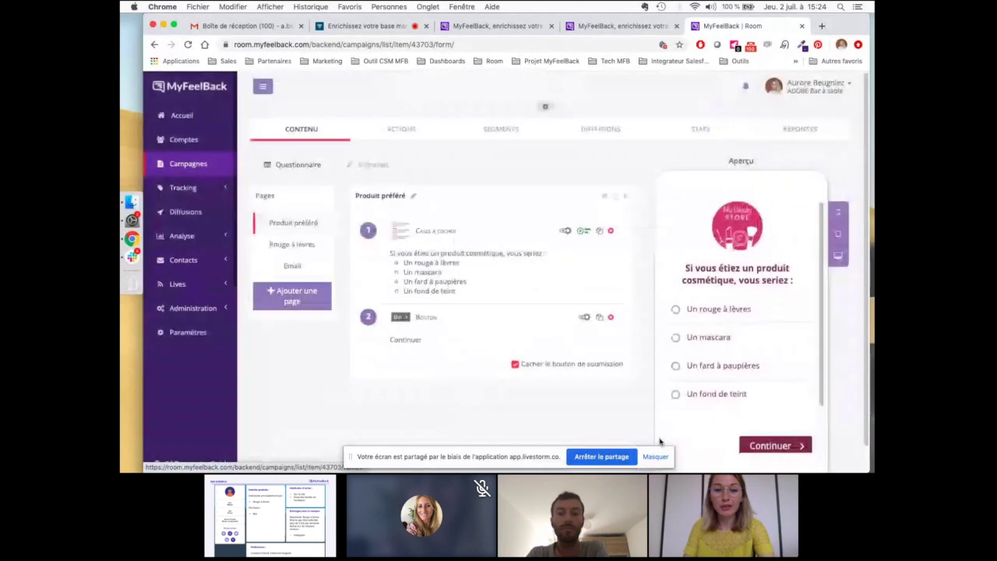
Step: On the Rouge à lèvres page, inspect the category assigned to each of the three answers in the lipstick colour question, without saving
left_click(318, 249)
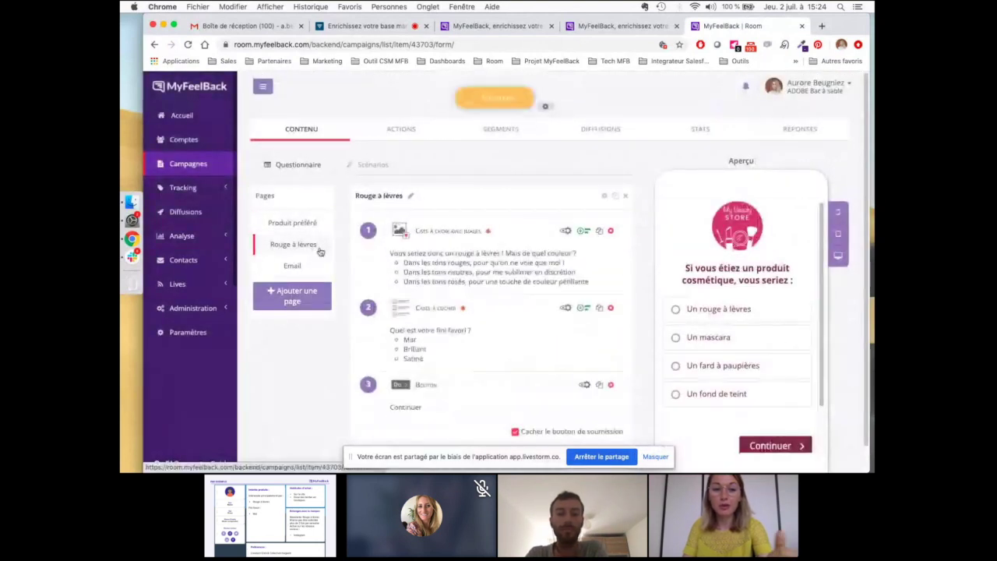
left_click(492, 267)
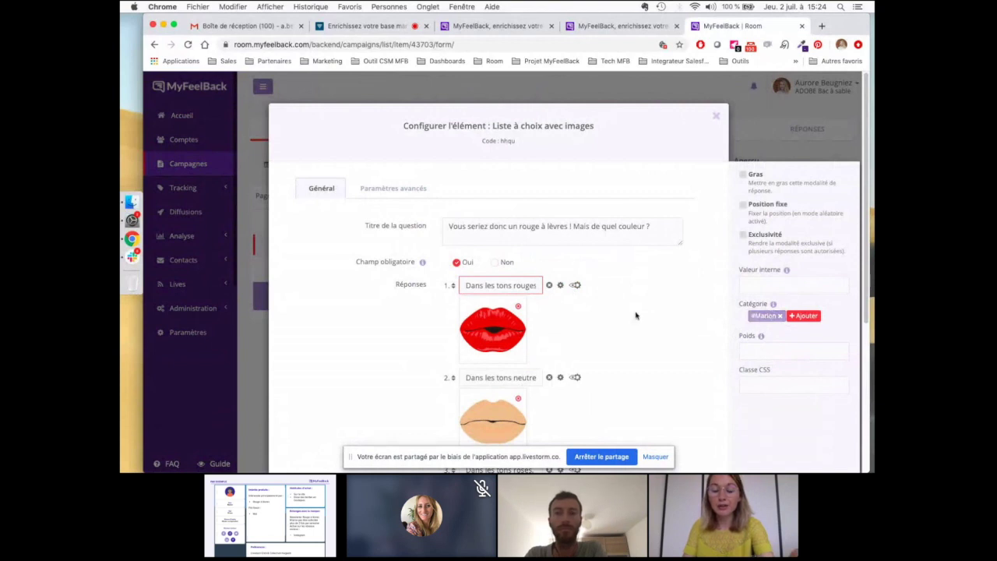
left_click(561, 378)
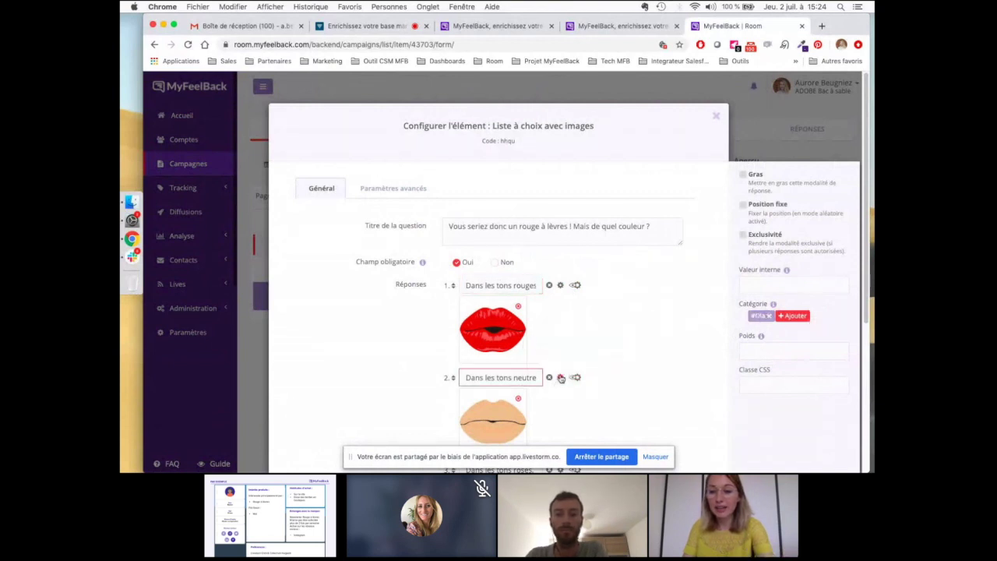
scroll(626, 301, "down", 4)
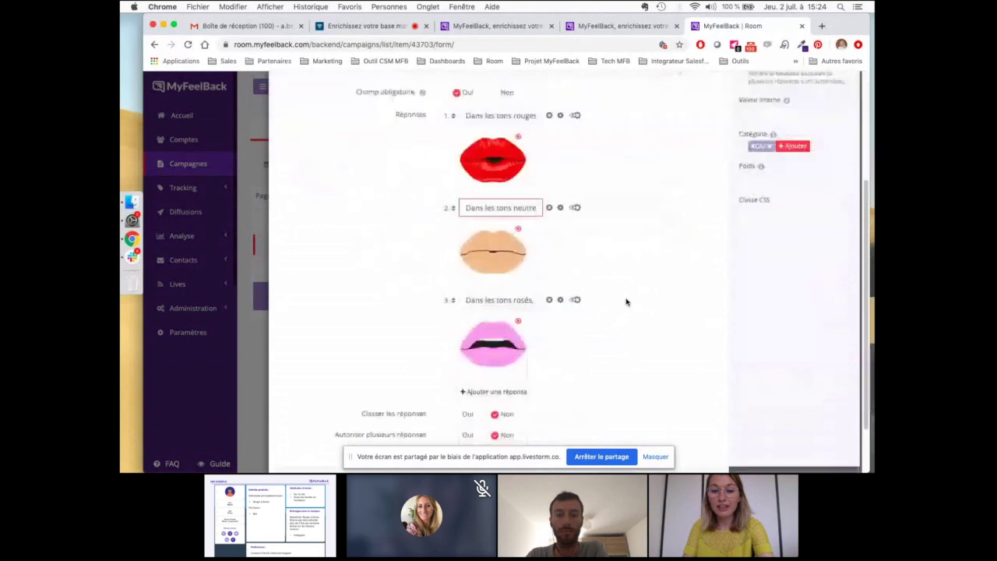
left_click(560, 303)
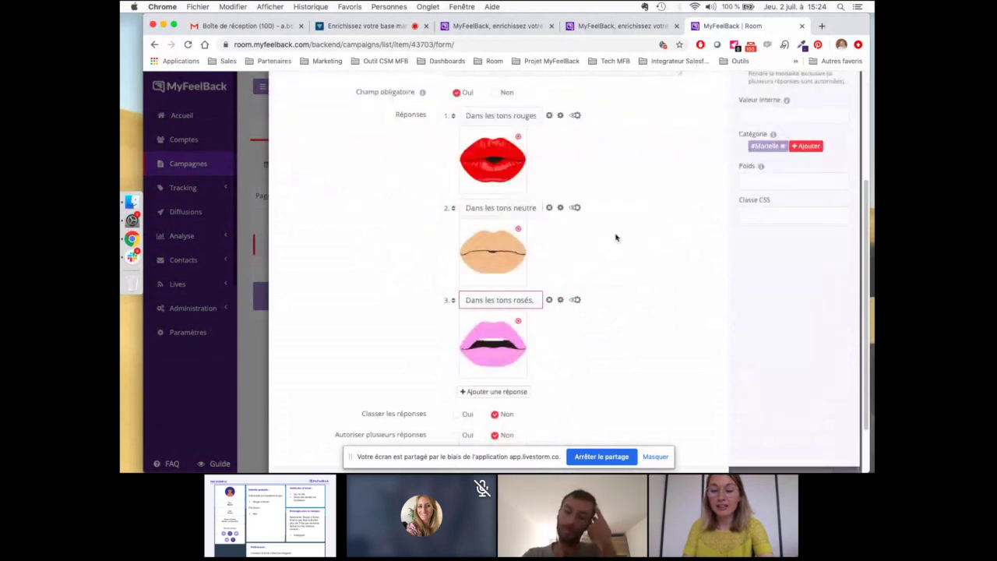
scroll(617, 234, "up", 4)
scroll(766, 374, "down", 5)
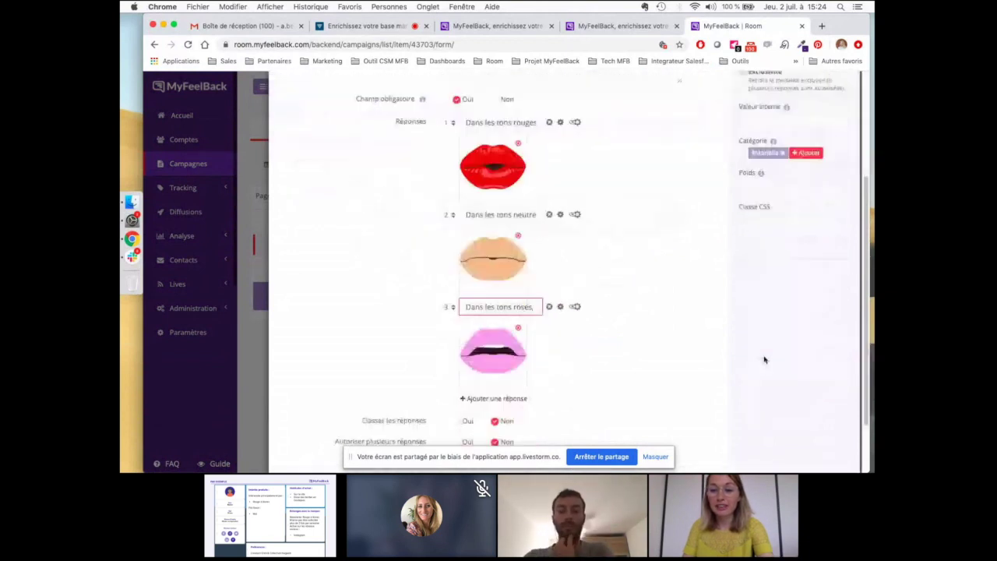
left_click(654, 422)
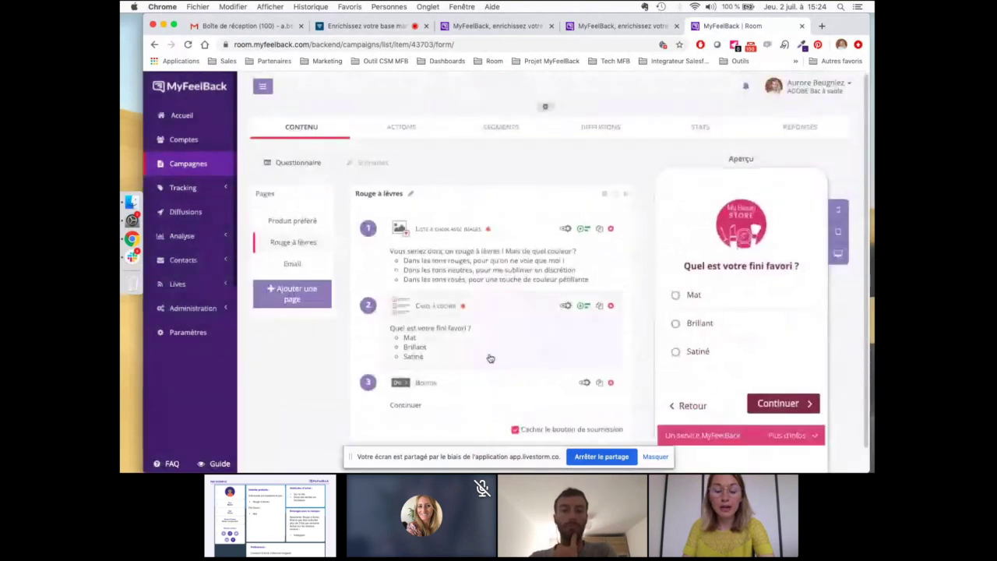
Step: Inspect the settings of the "Mat" answer in the "Quel est votre fini favori ?" question, leaving it without saving
left_click(488, 345)
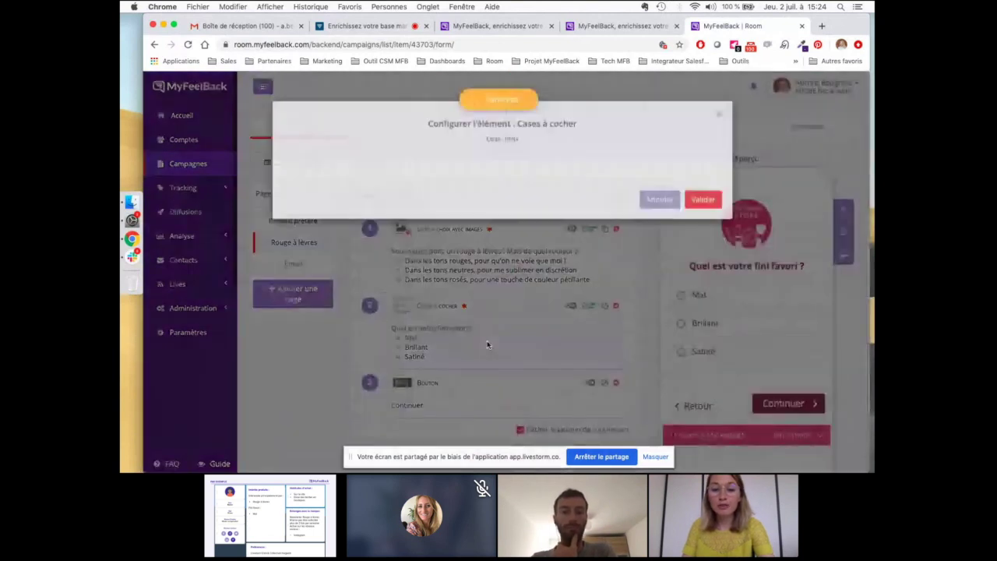
left_click(561, 286)
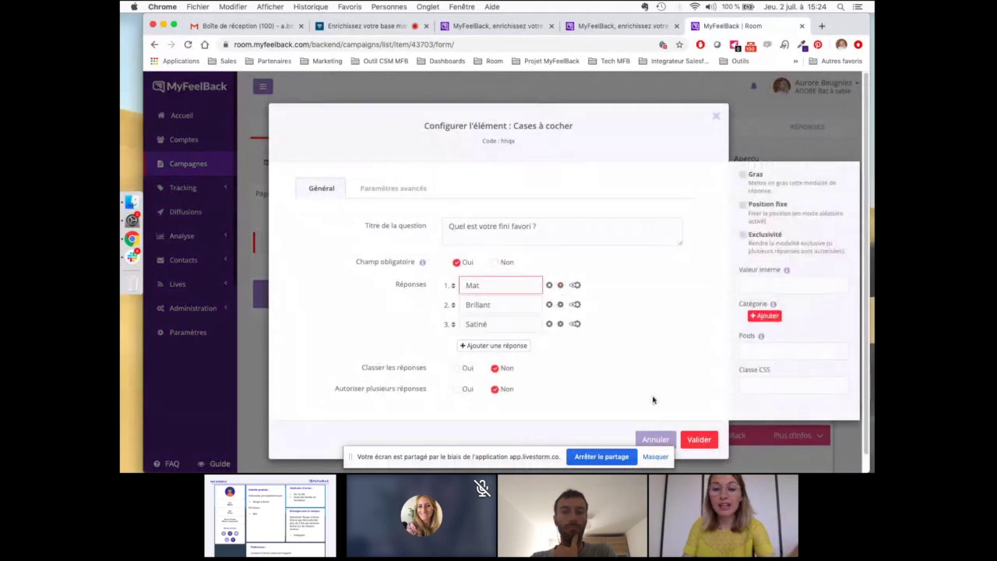
left_click(658, 440)
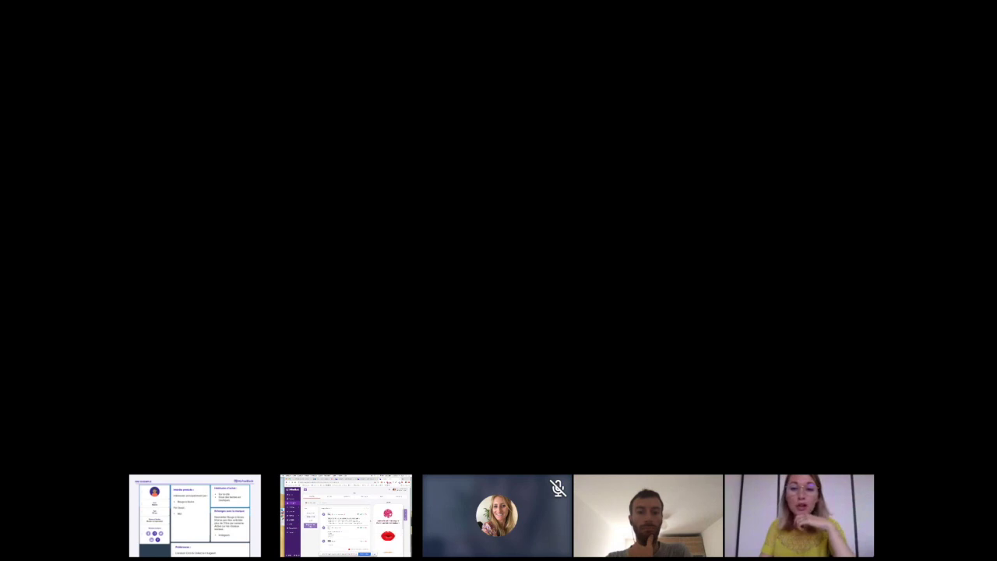
Step: Switch to MyFeelBack and open the Feed Adobe Campaign profile table mapping of the connected Adobe Campaign Standard application for editing
key("ctrl+Tab")
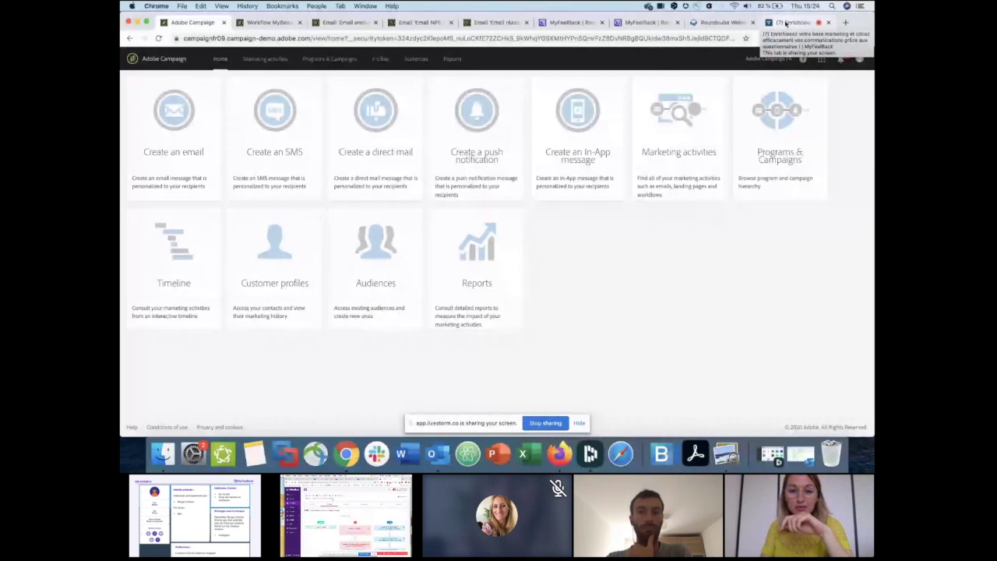
left_click(568, 23)
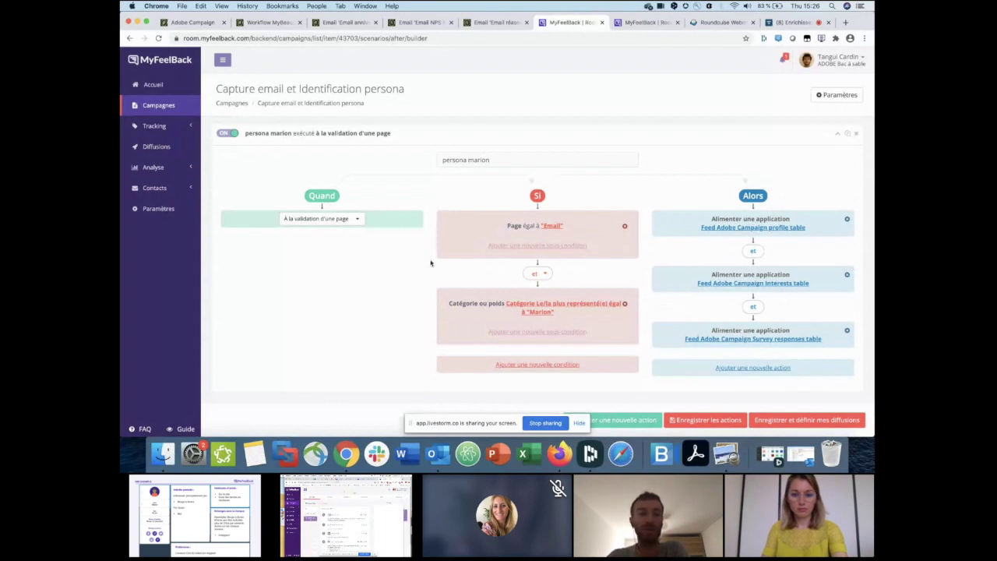
left_click(165, 210)
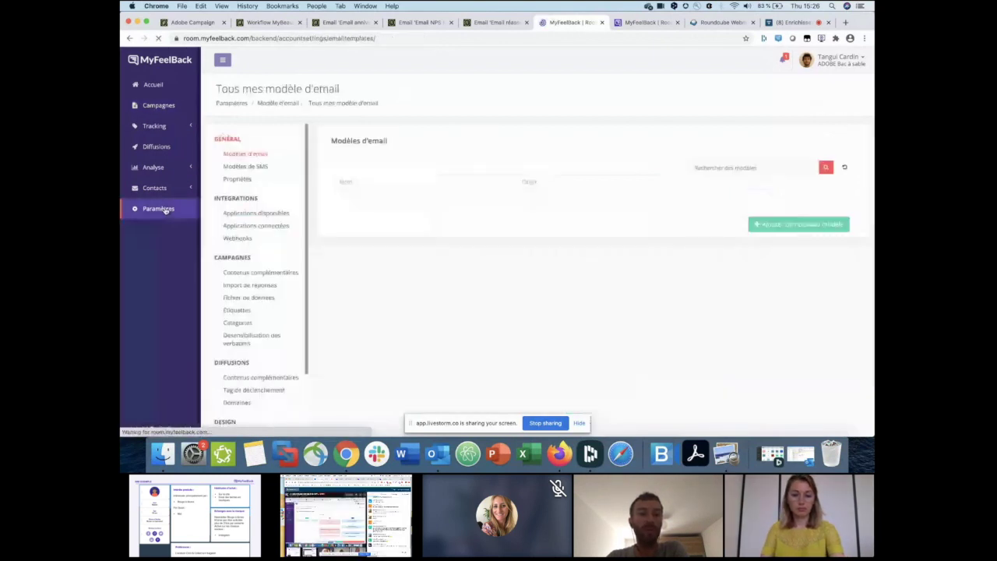
left_click(233, 225)
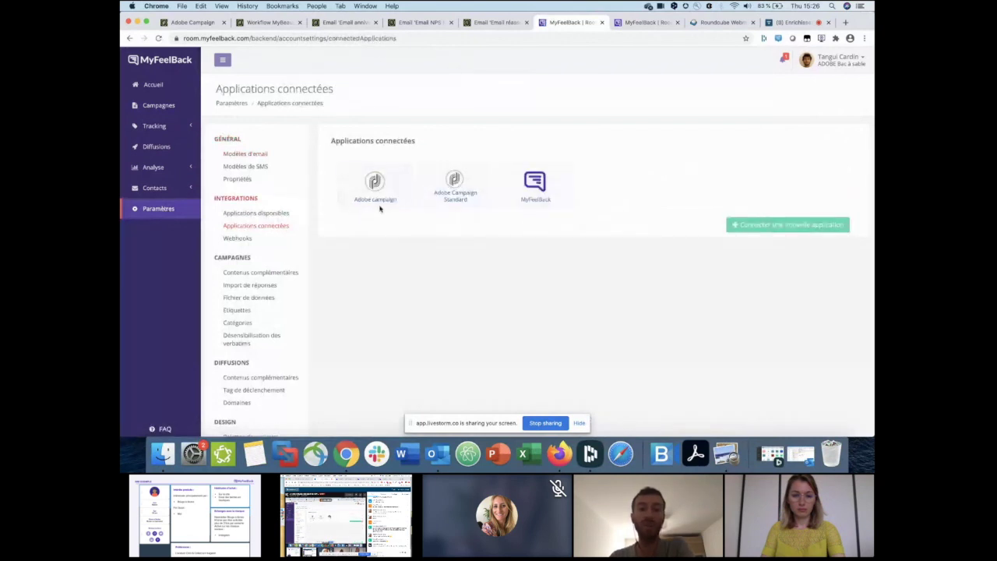
left_click(453, 195)
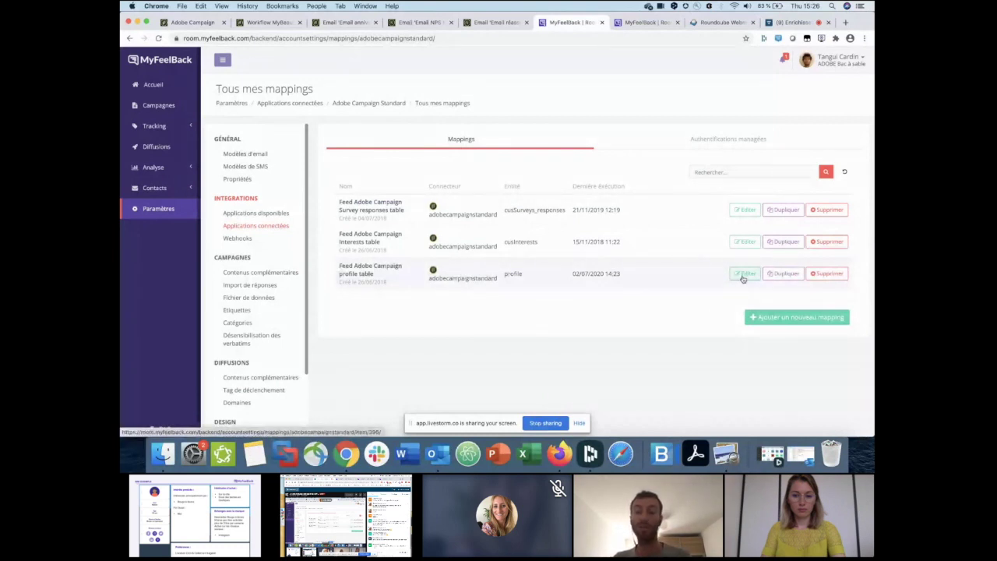
left_click(744, 274)
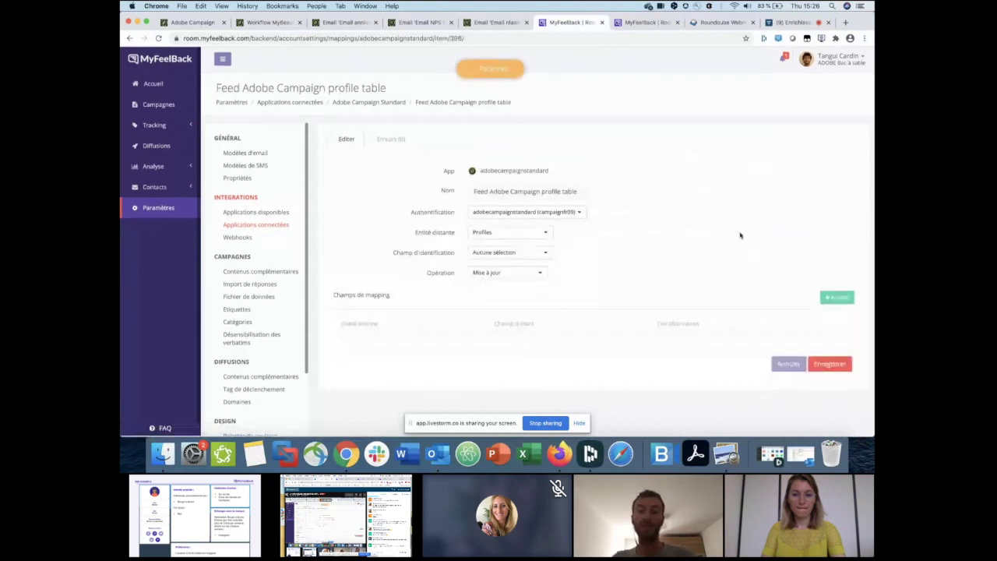
Step: Review the profile table mapping and the remote entities it can be linked to, keeping Profiles
scroll(740, 236, "down", 2)
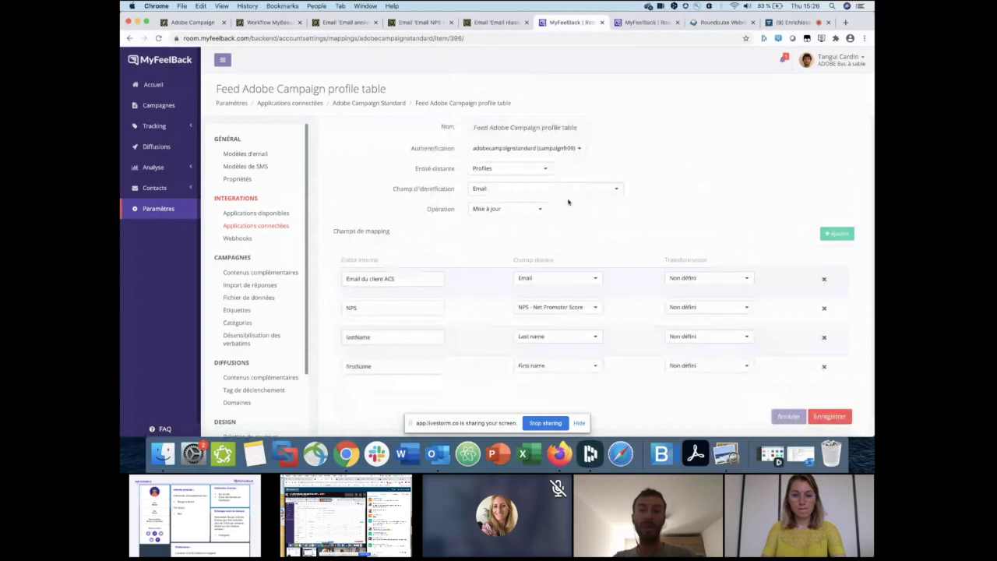
left_click(534, 173)
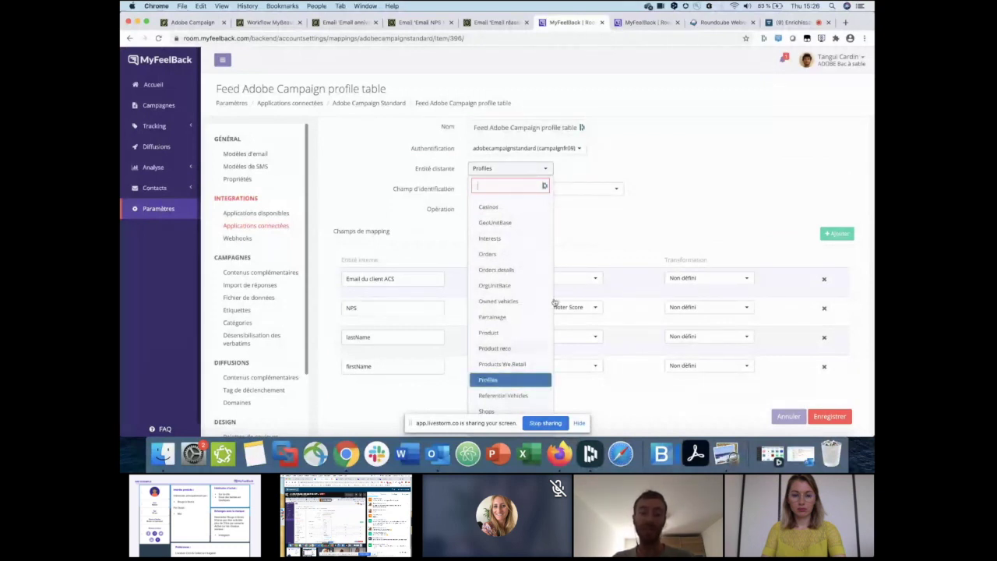
left_click(593, 223)
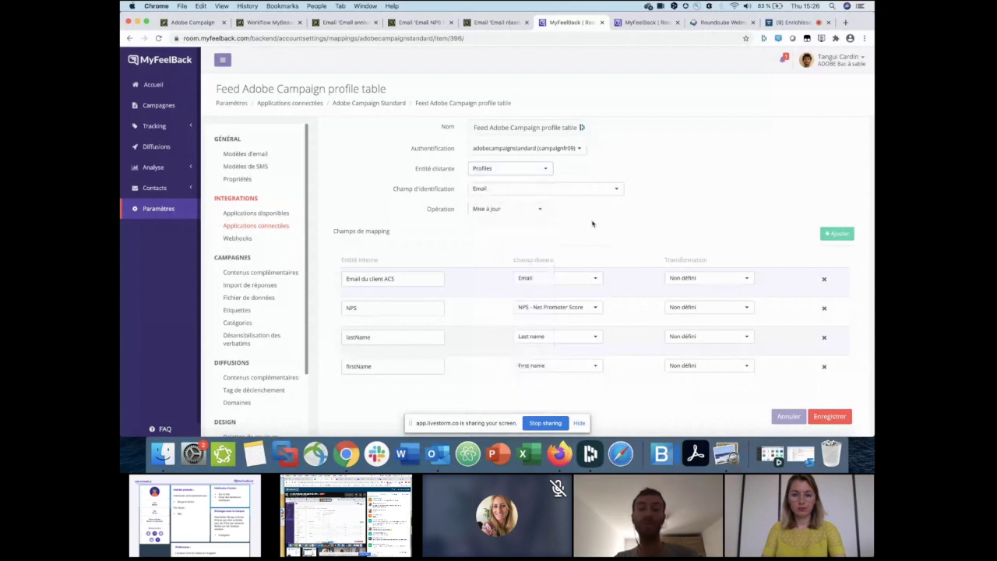
Step: Examine the variables and the remote Adobe Campaign fields available for the "Email du client ACS" mapping row, keeping its values
left_click(401, 286)
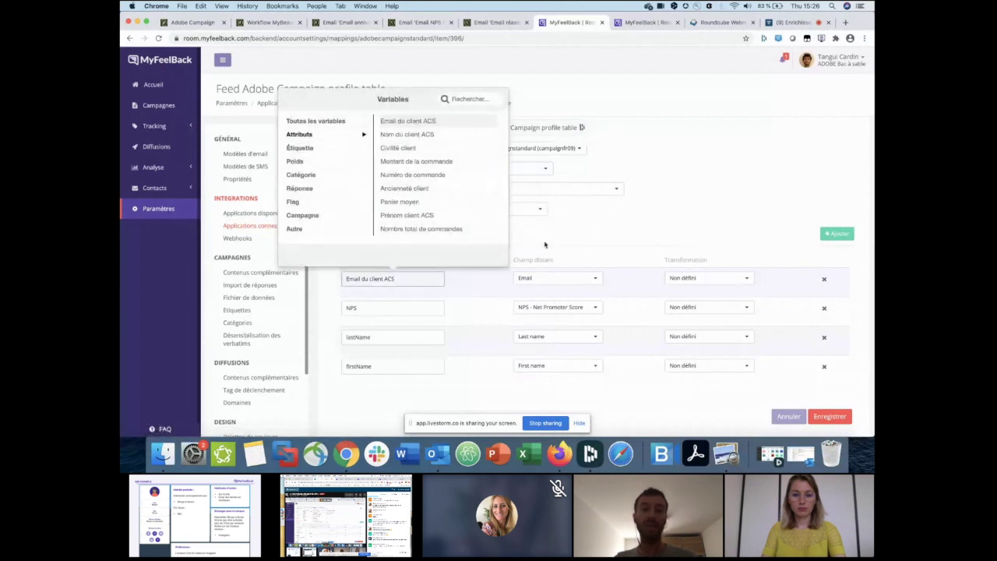
left_click(559, 262)
left_click(574, 279)
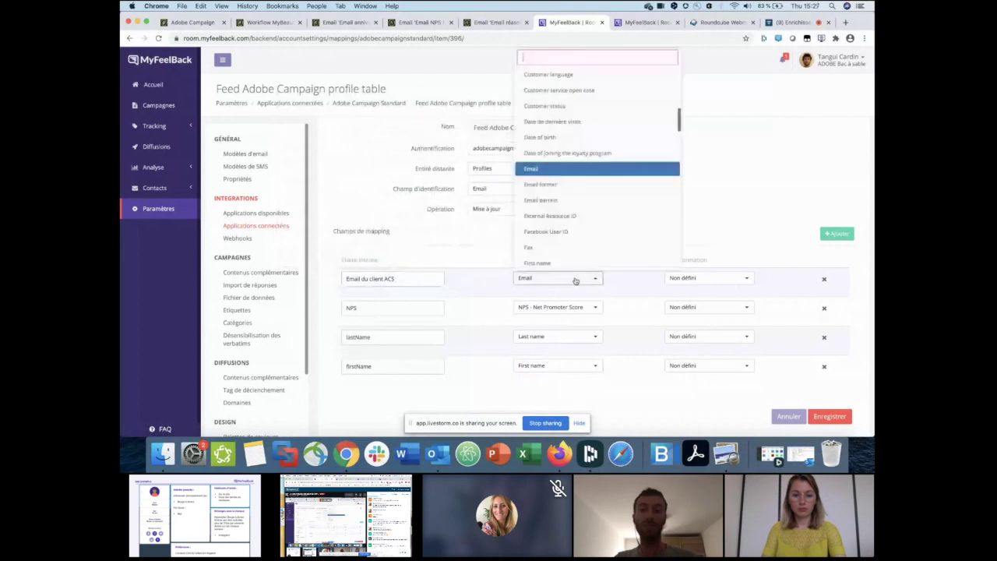
scroll(580, 218, "up", 3)
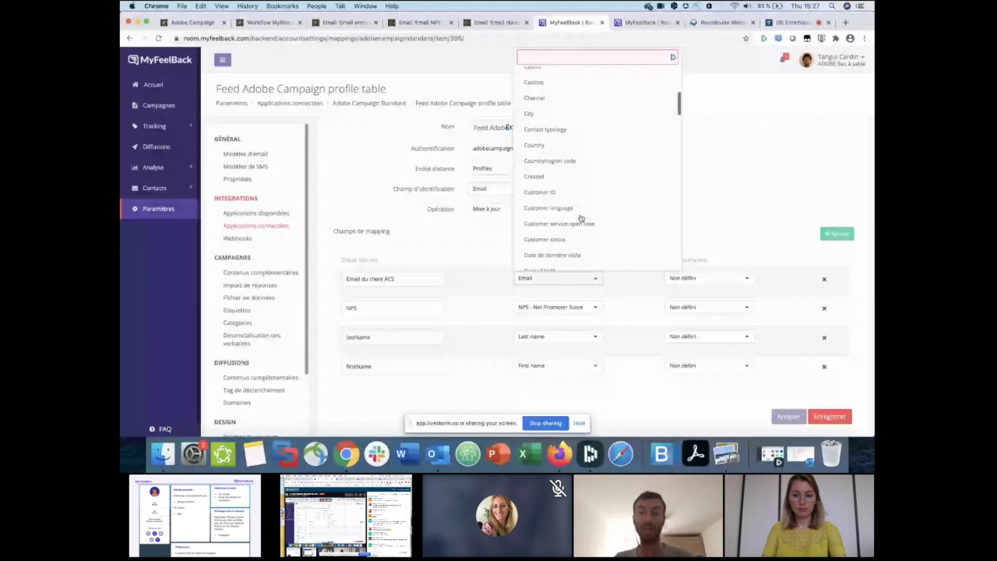
scroll(581, 218, "up", 2)
scroll(580, 216, "down", 5)
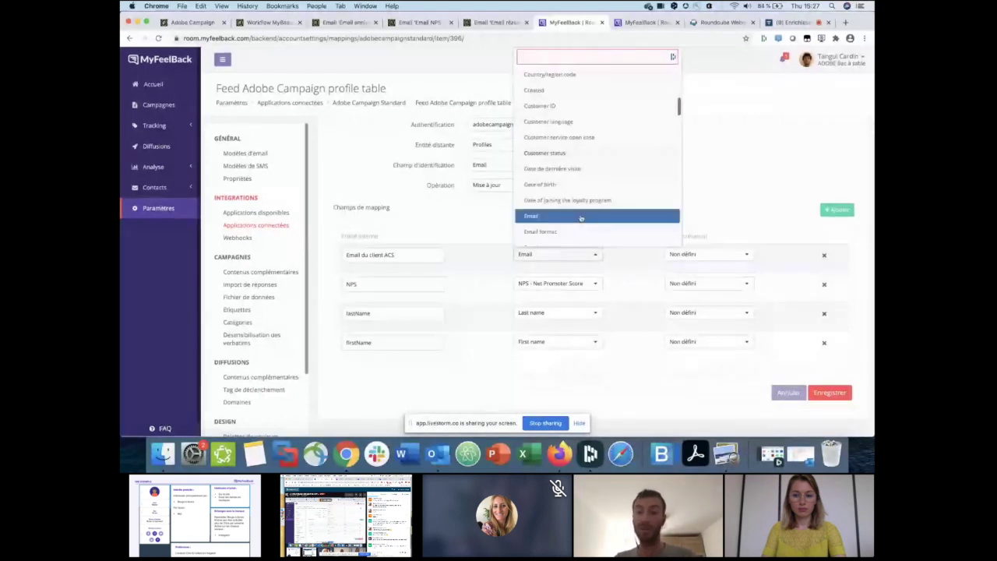
left_click(379, 240)
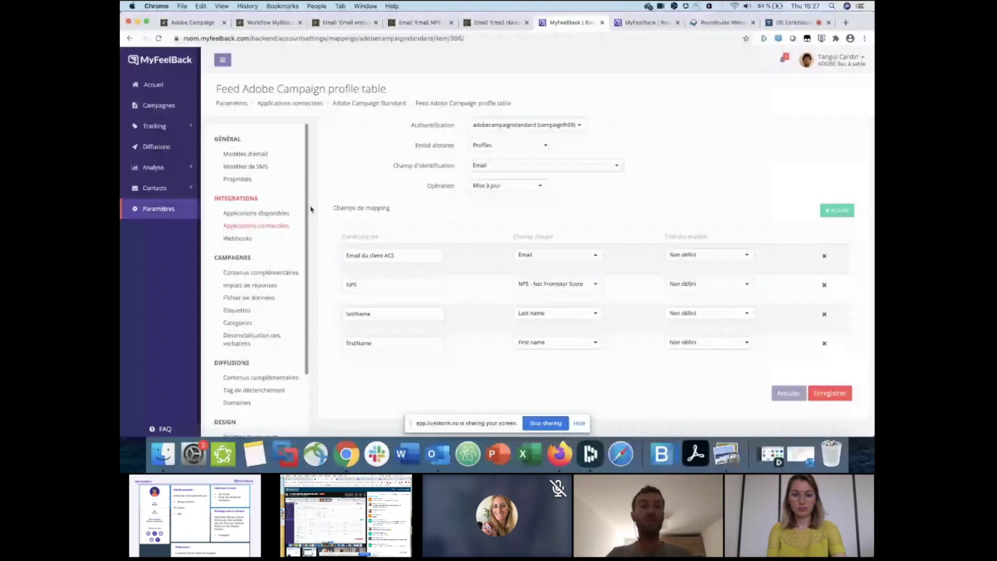
Step: Switch to Adobe Campaign, search the customer profiles by the contact's first name and open the matching profile
left_click(197, 24)
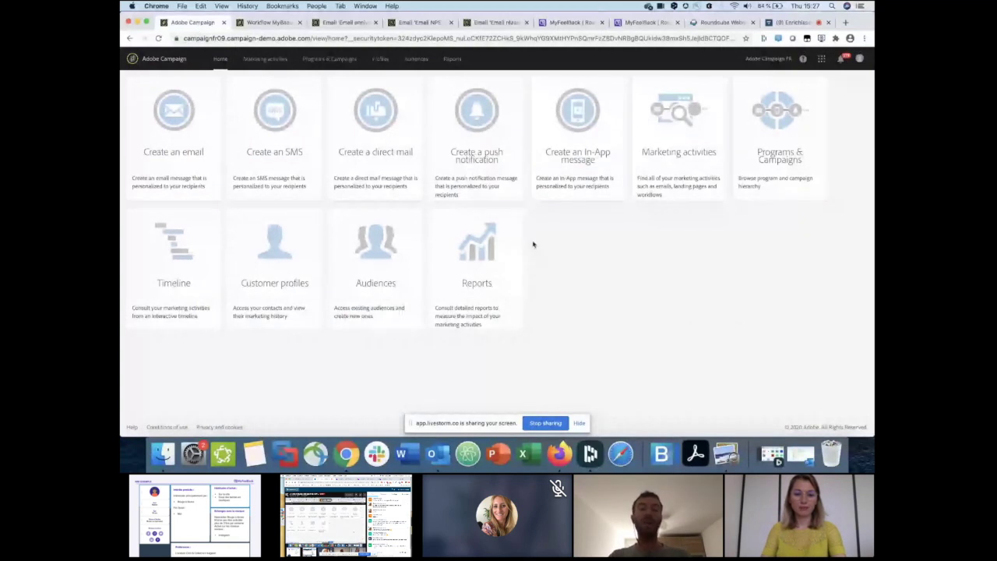
left_click(278, 244)
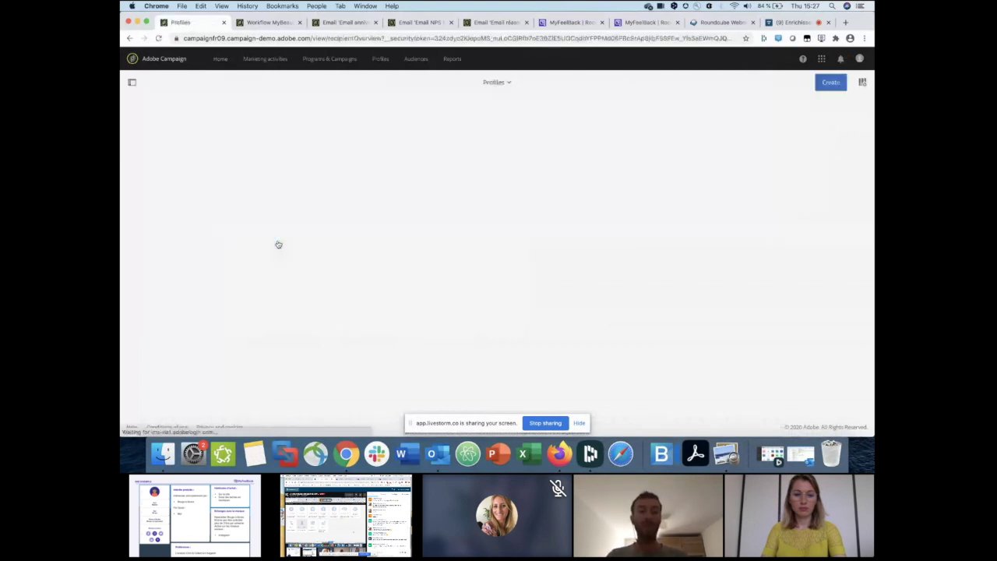
left_click(133, 84)
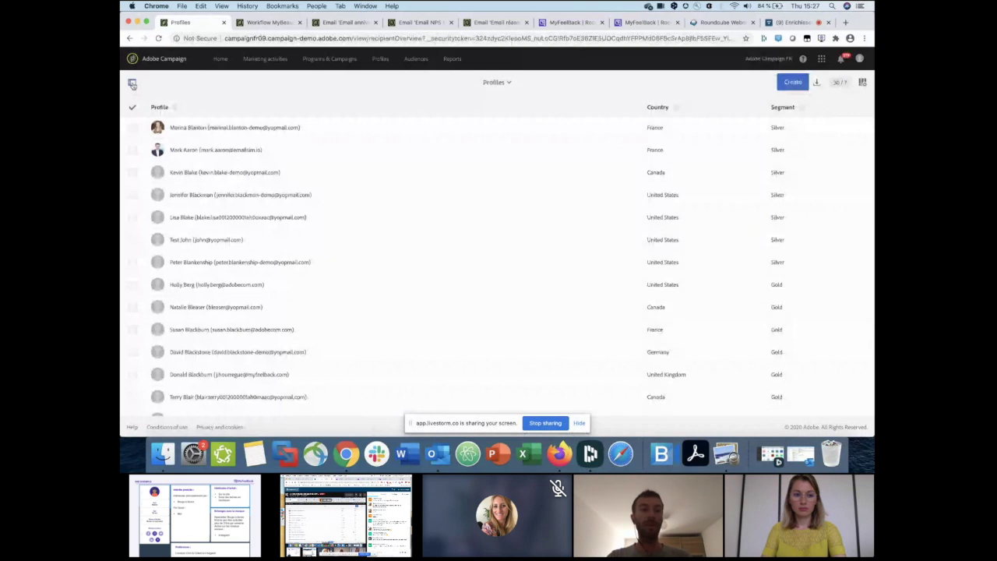
left_click(152, 110)
type("austr")
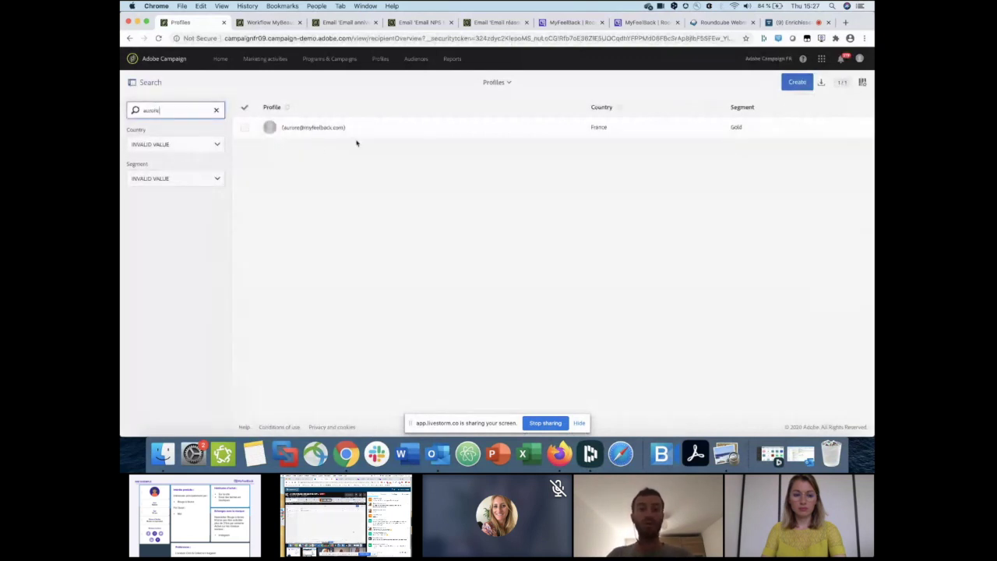
left_click(394, 134)
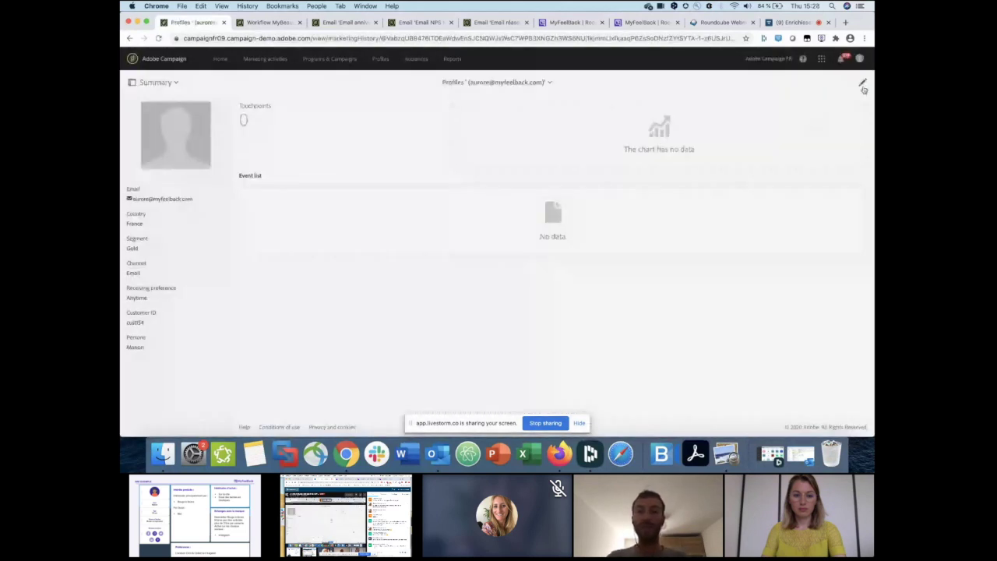
Step: Open the profile's full details and examine its general information, including the extended information and channels sections
left_click(864, 84)
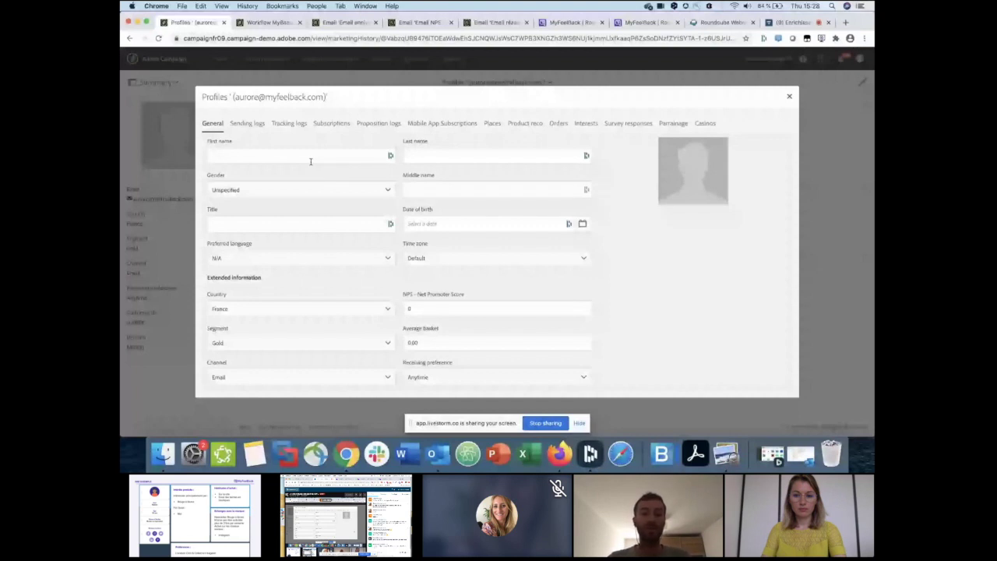
scroll(328, 173, "down", 1)
scroll(347, 185, "down", 3)
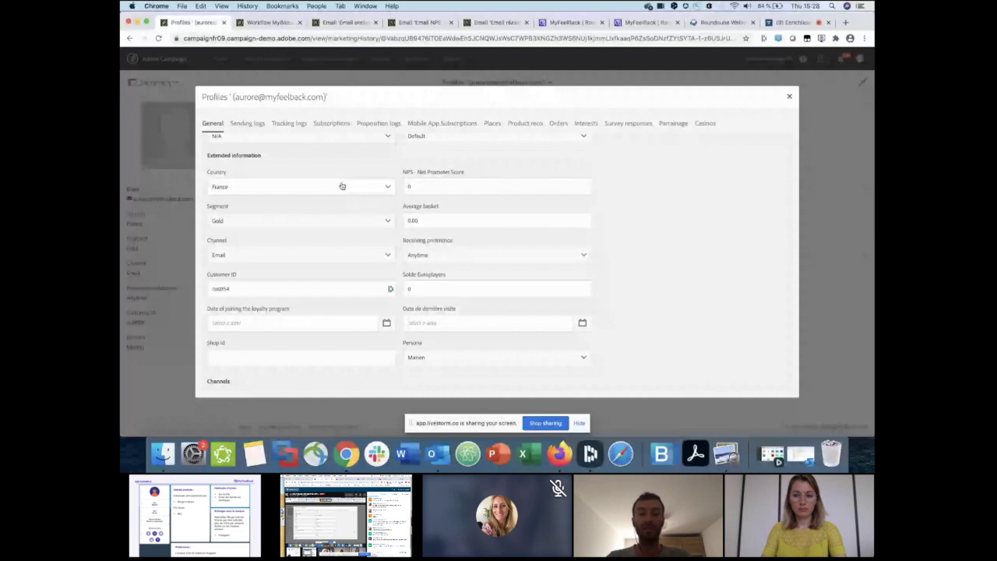
scroll(456, 296, "down", 2)
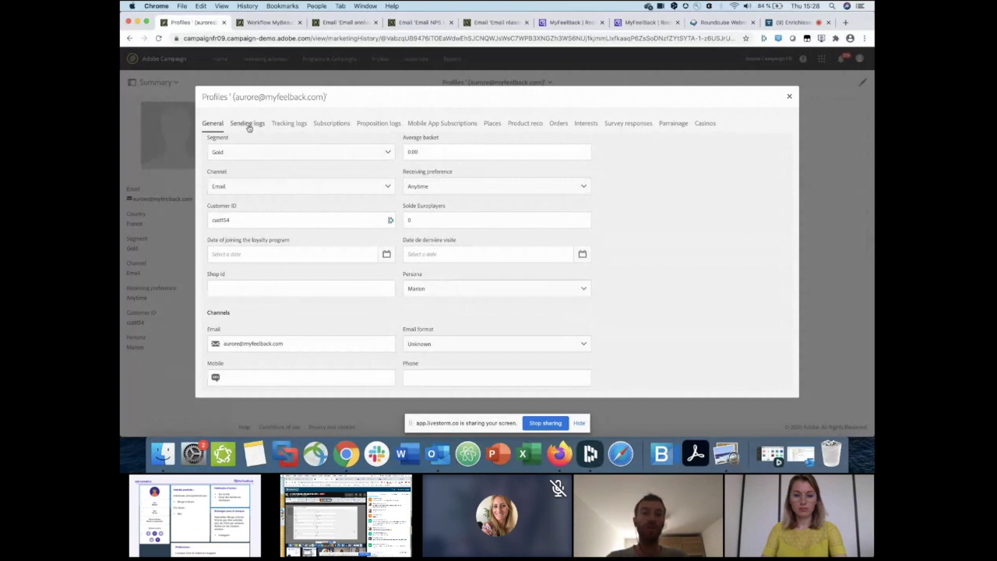
Step: Examine the profile's interests and survey responses, and return to its general information
left_click(586, 125)
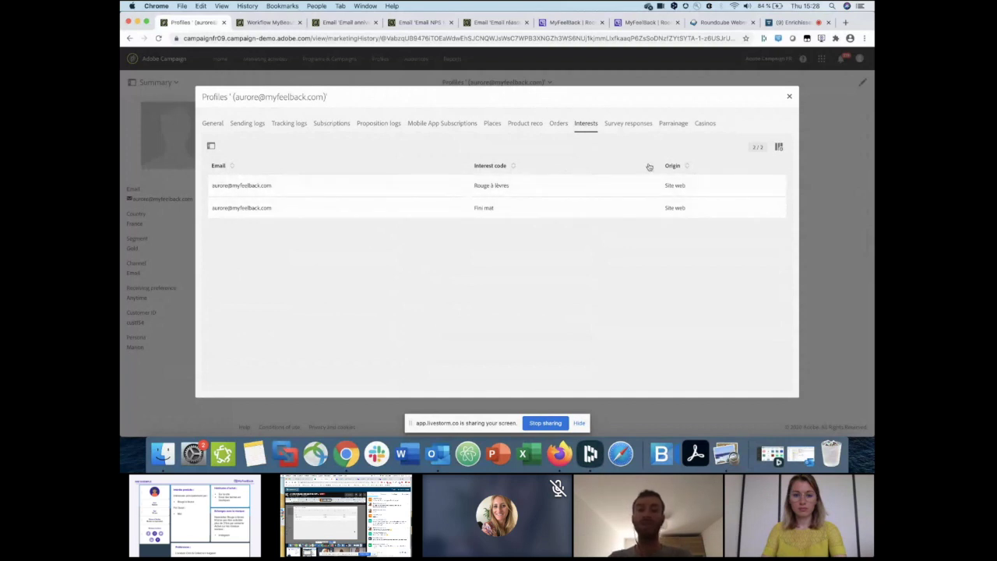
left_click(633, 128)
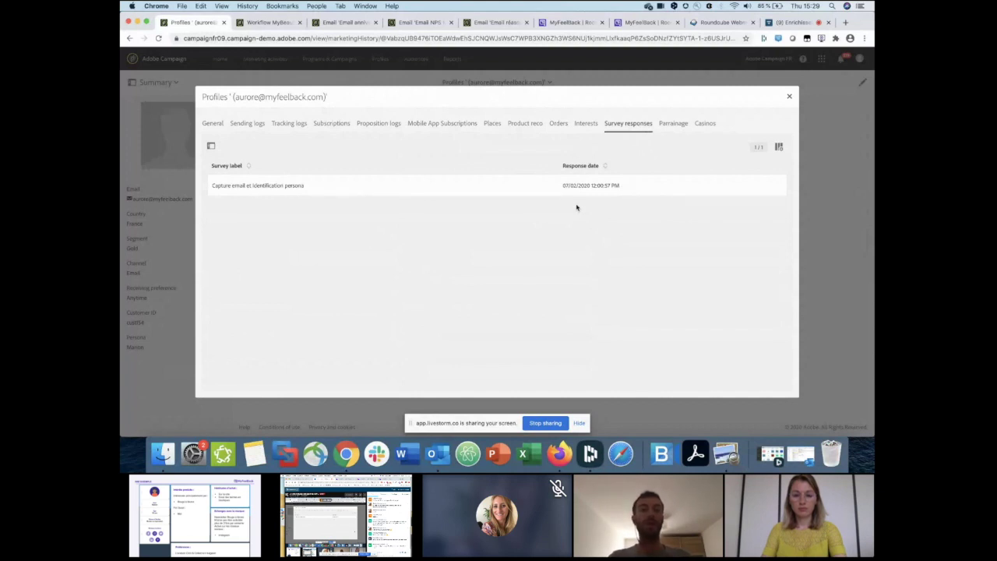
left_click(212, 124)
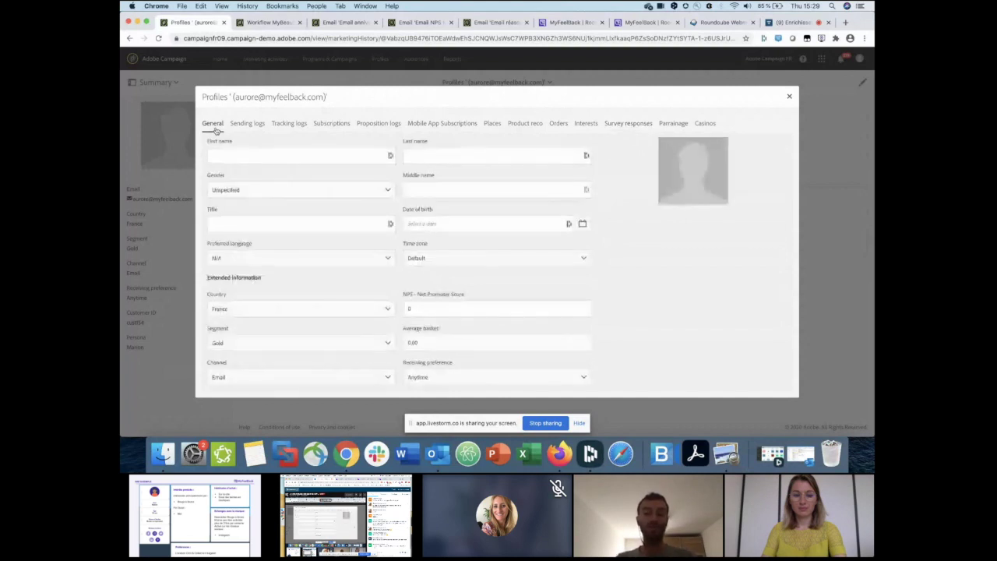
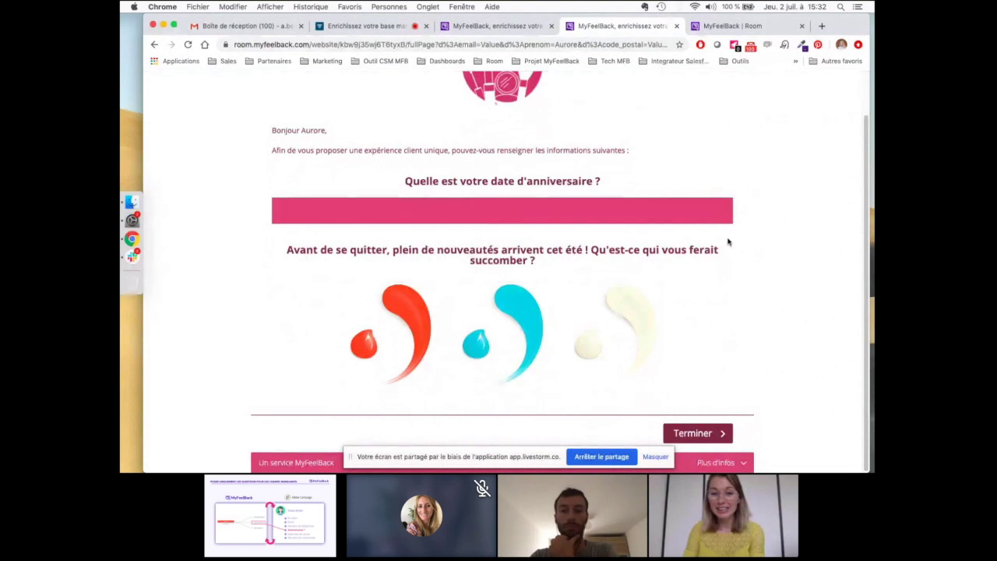
Step: Complete the questionnaire with the customer's date of birth and the "Le rouge 'Sunset'" choice, and submit it
left_click(492, 211)
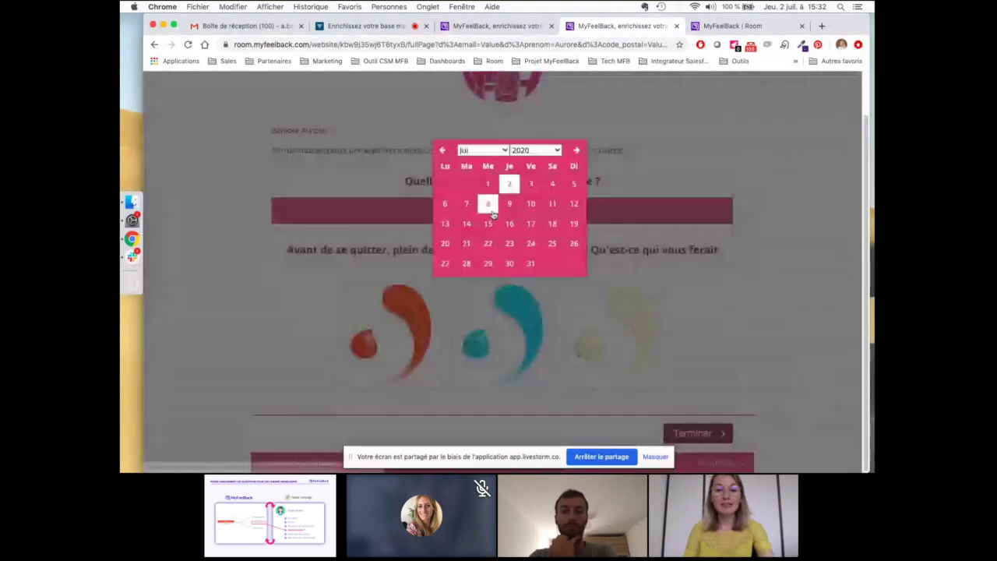
left_click(548, 155)
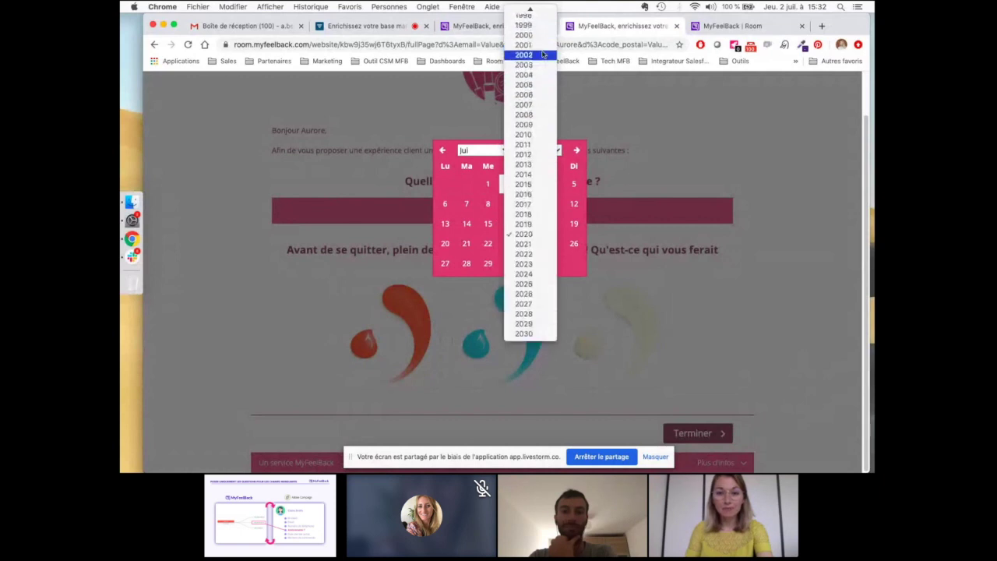
left_click(543, 47)
left_click(555, 151)
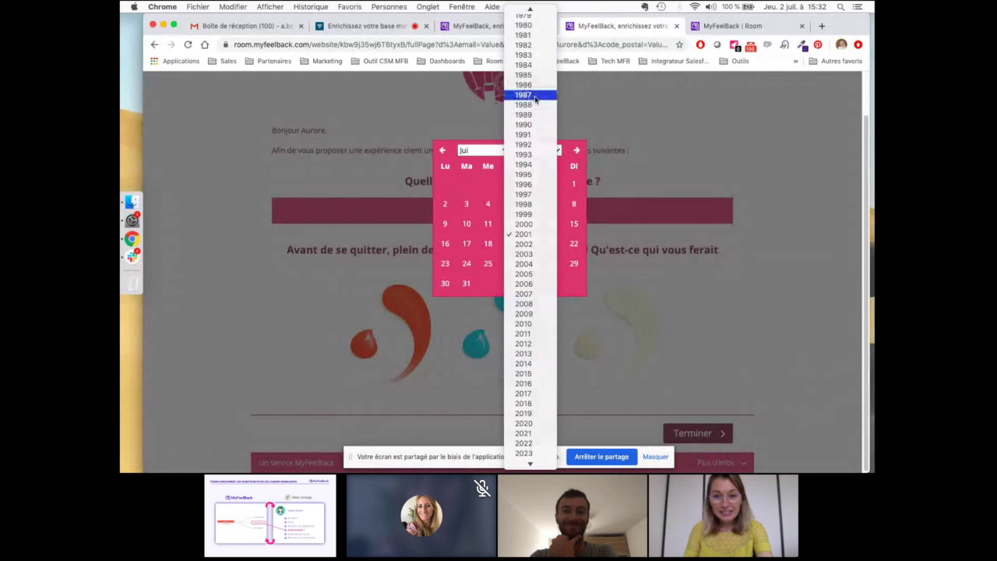
left_click(534, 96)
left_click(500, 151)
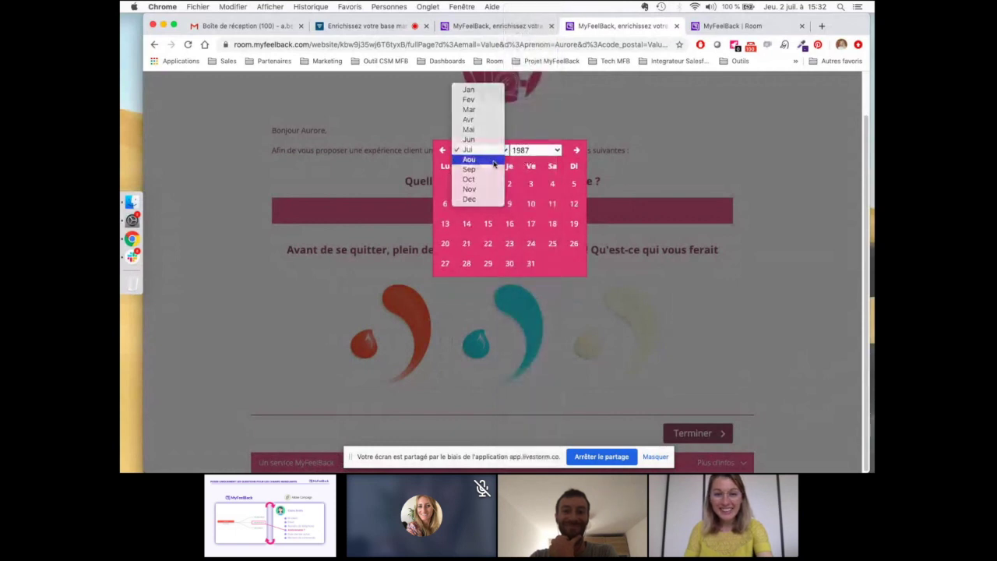
left_click(491, 159)
left_click(510, 205)
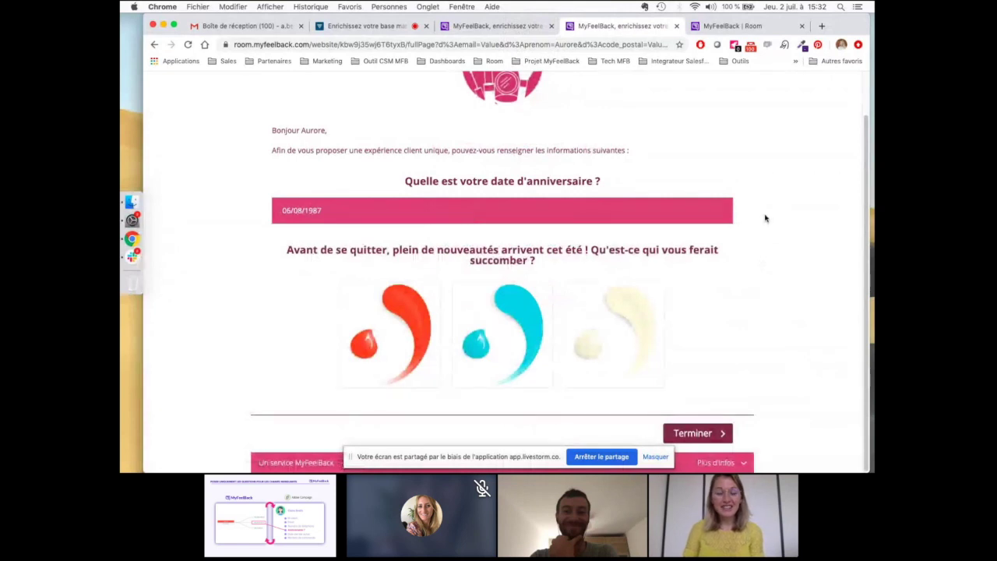
left_click(414, 346)
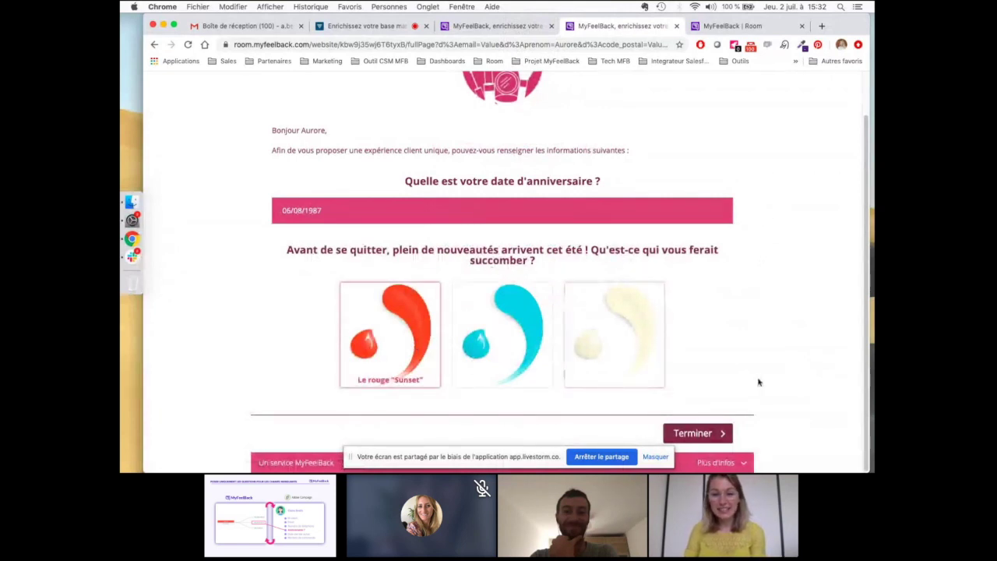
left_click(716, 435)
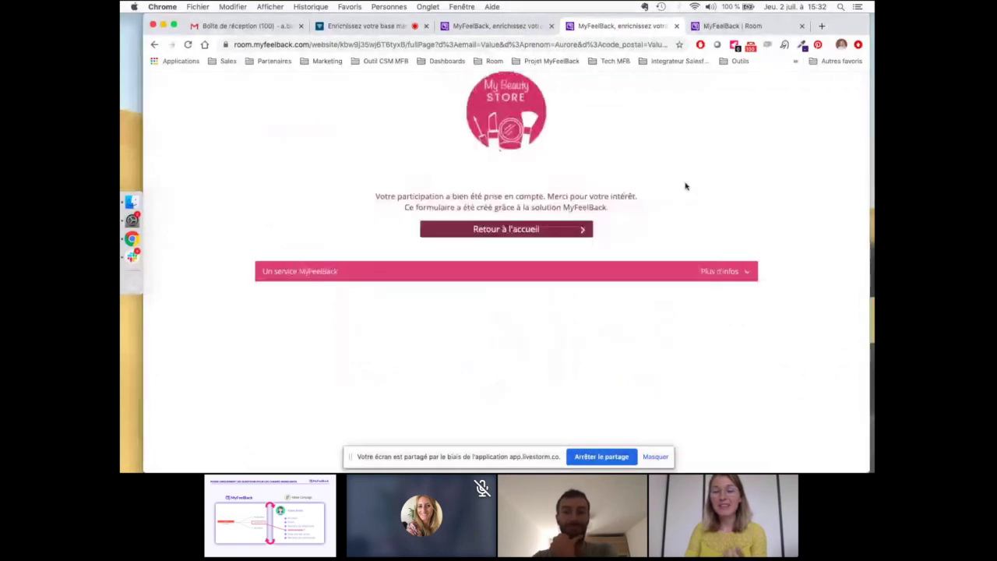
Step: Switch to the MyFeelBack campaign editor and review the display conditions of the postal code question, leaving them as they are
left_click(729, 27)
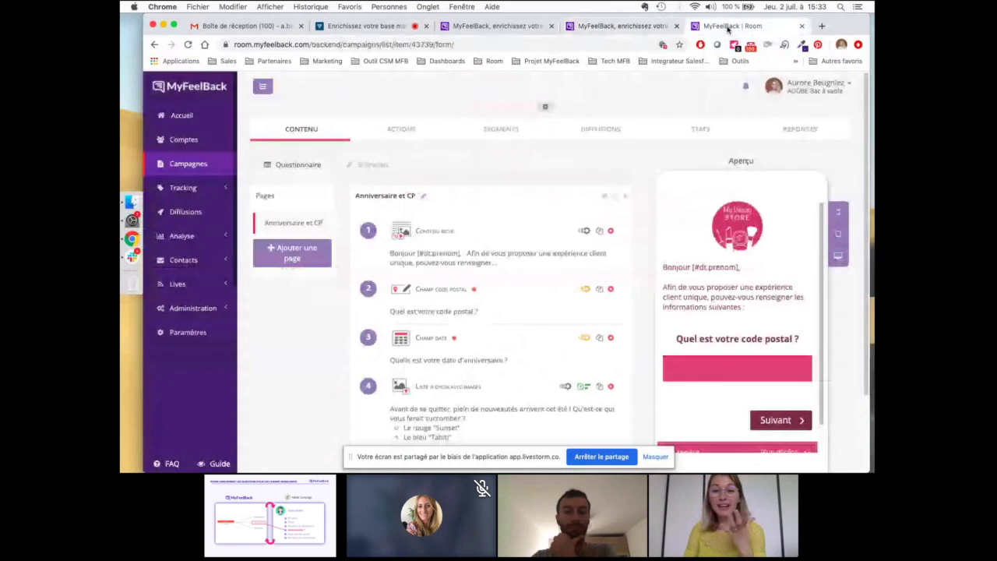
scroll(647, 226, "down", 1)
scroll(648, 226, "down", 2)
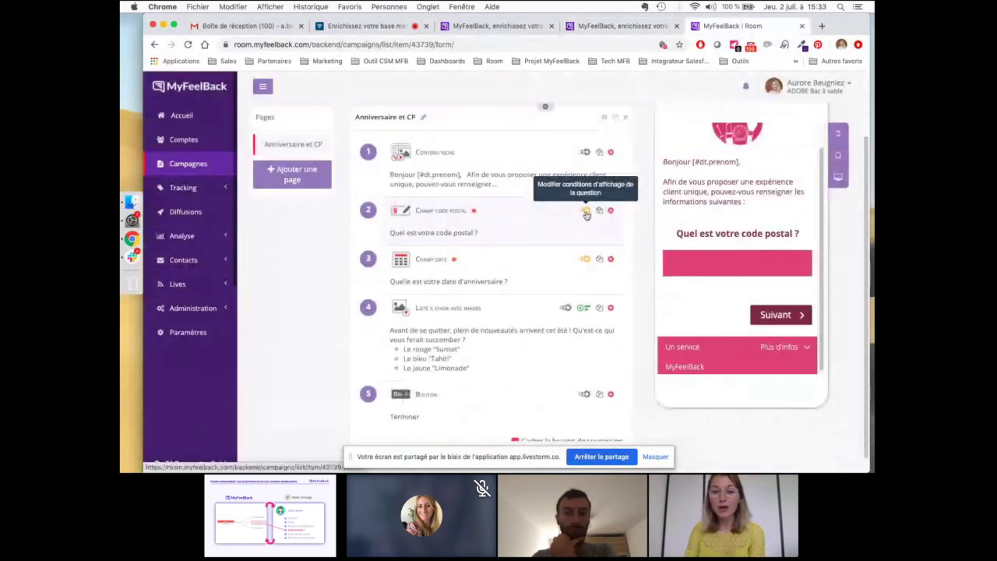
left_click(586, 212)
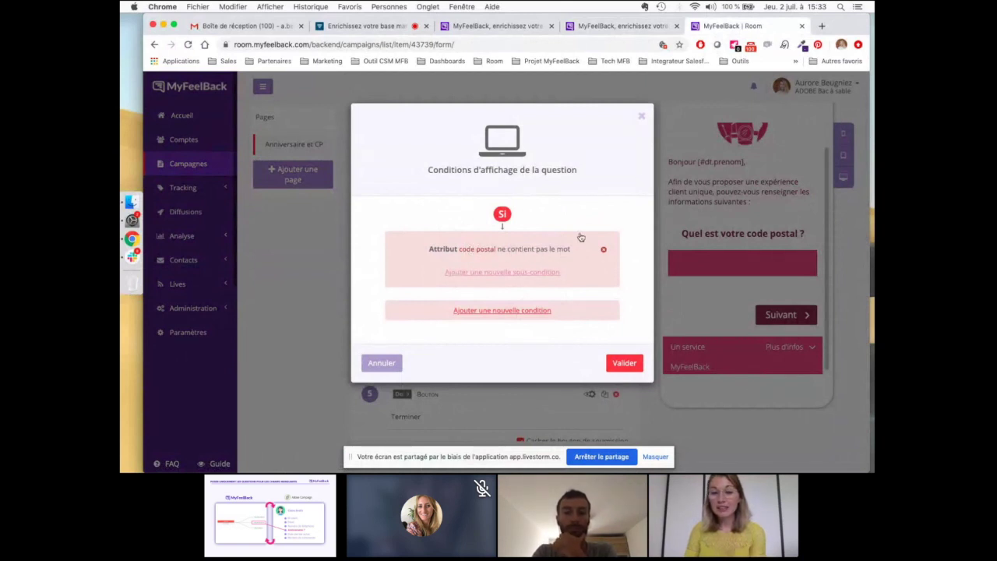
left_click(642, 116)
Step: Examine the birthday date question's settings, its display conditions and the condition types that can be added, without adding one
left_click(497, 263)
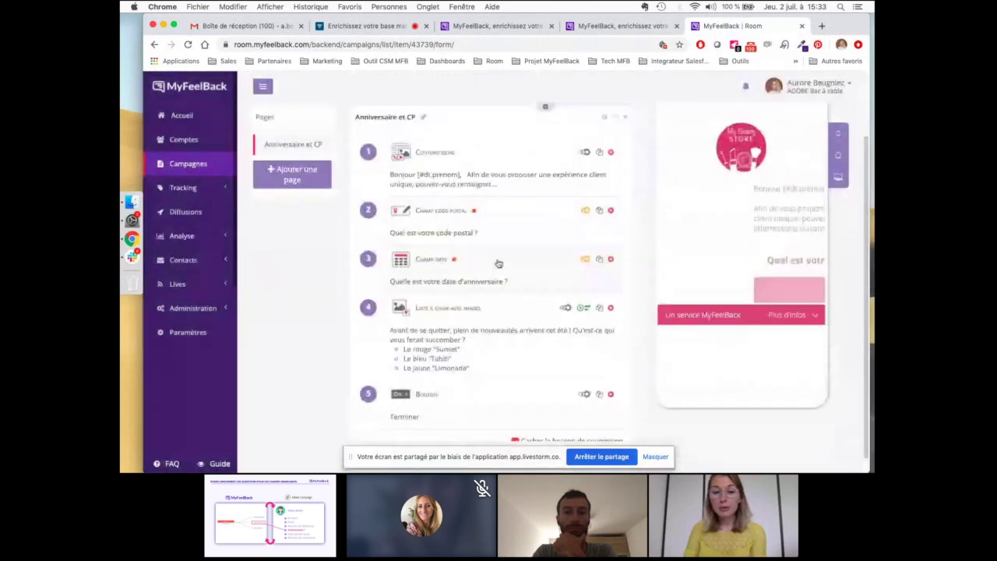
left_click(513, 275)
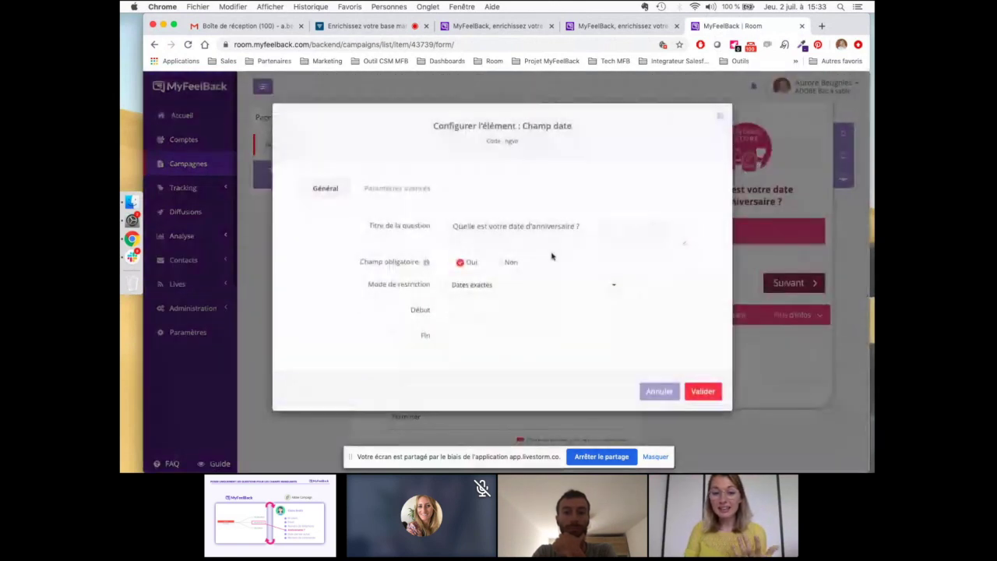
left_click(716, 117)
left_click(585, 259)
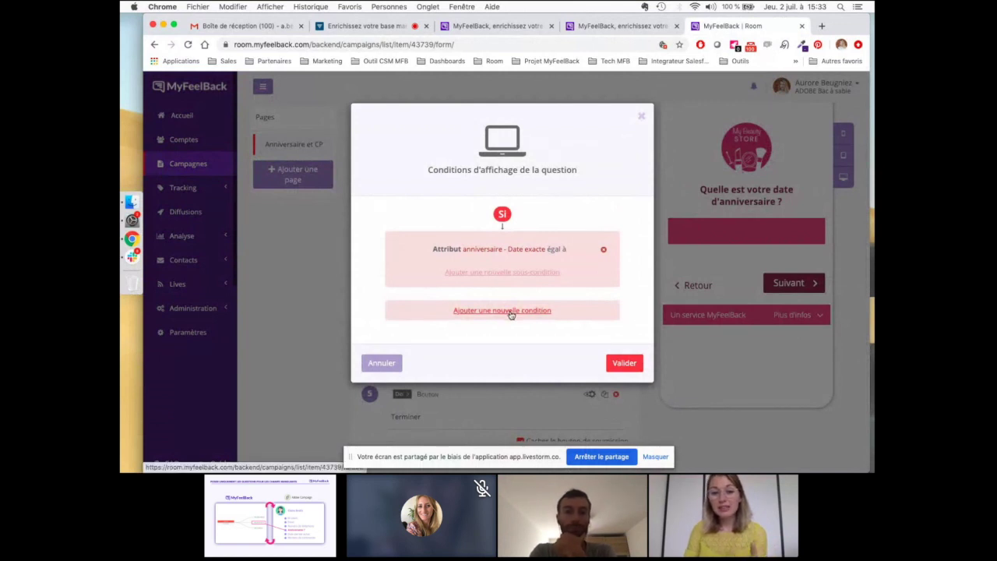
left_click(511, 312)
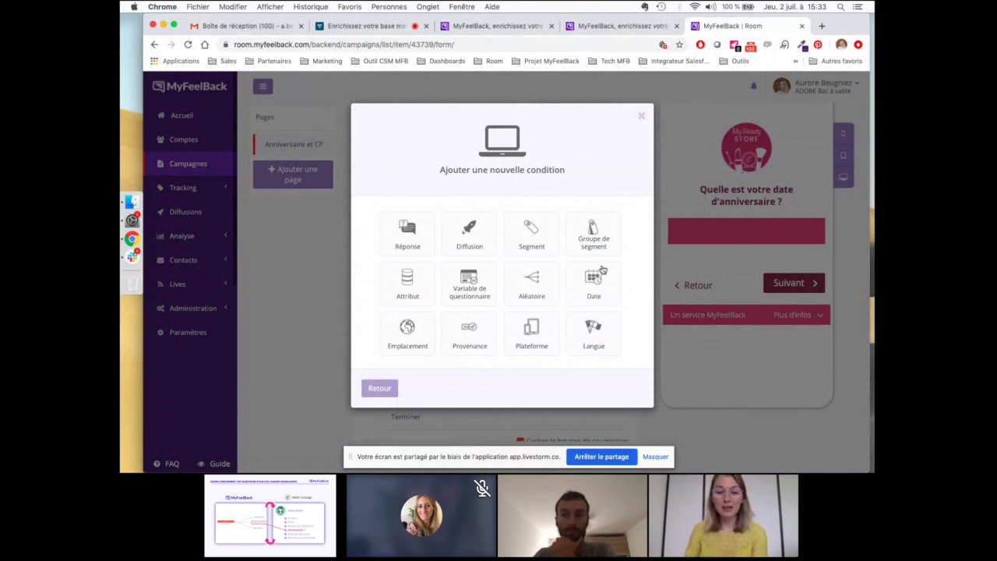
left_click(381, 388)
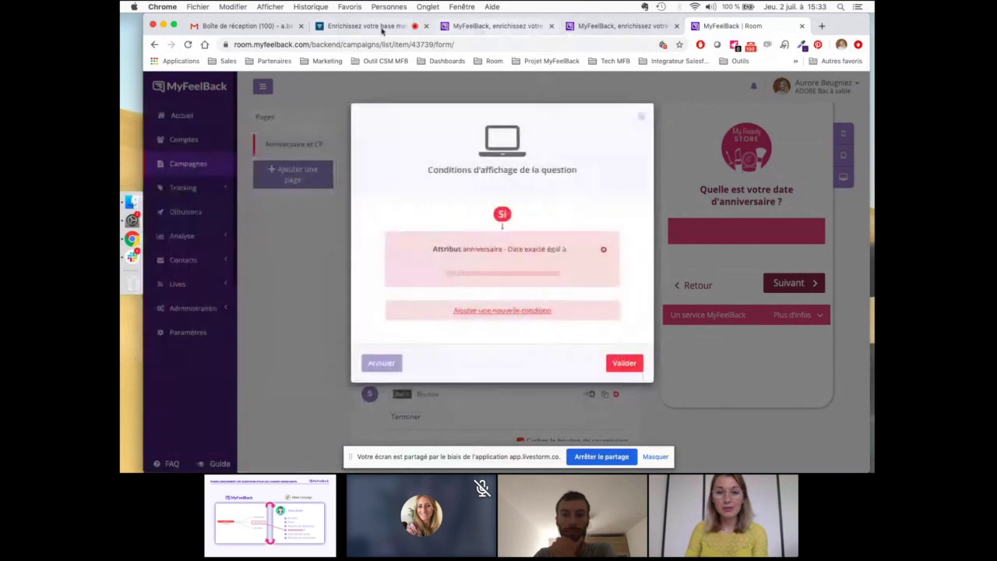
Step: Switch to Adobe Campaign, open the customer's profile details to check the date of birth field, and close them
left_click(366, 26)
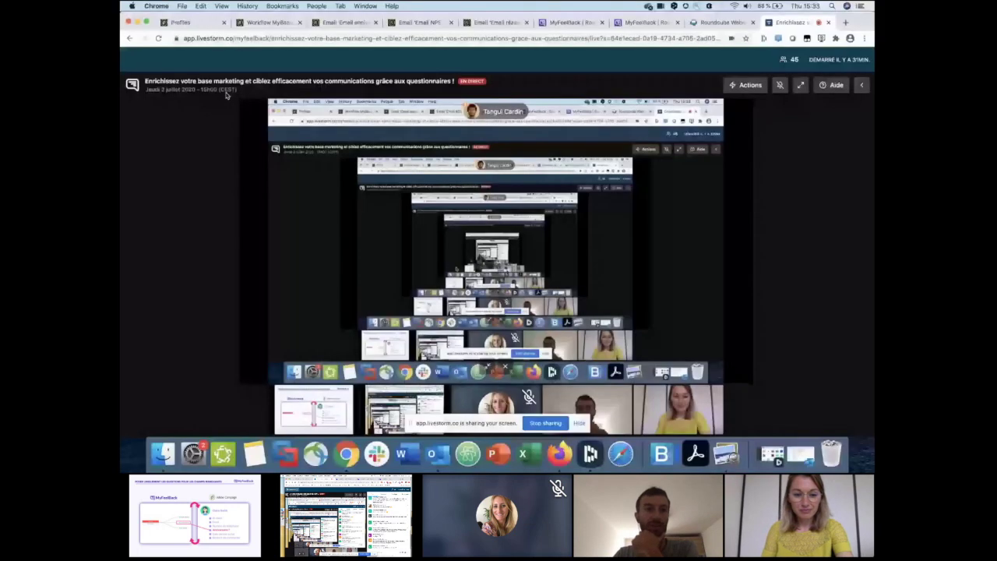
left_click(183, 21)
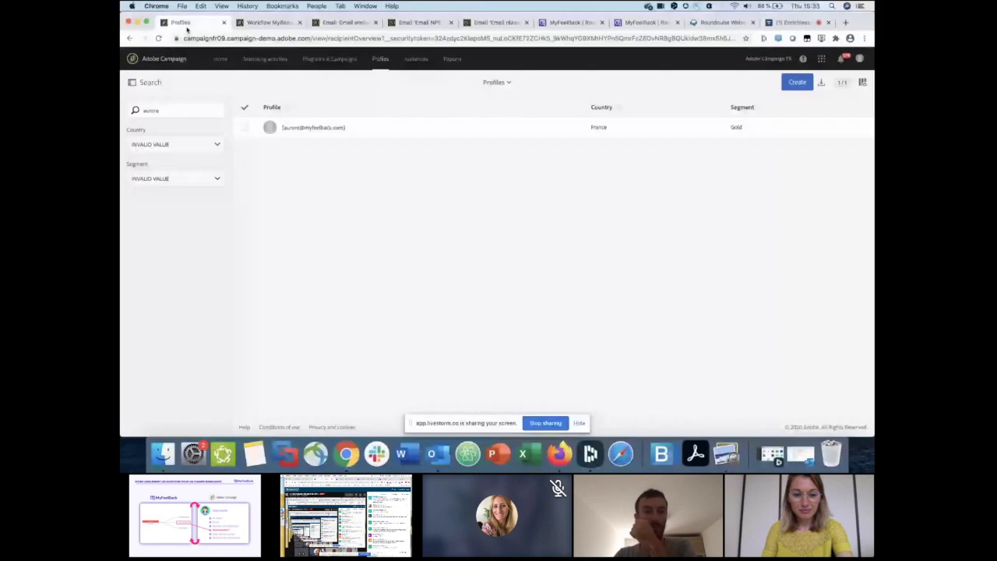
left_click(656, 135)
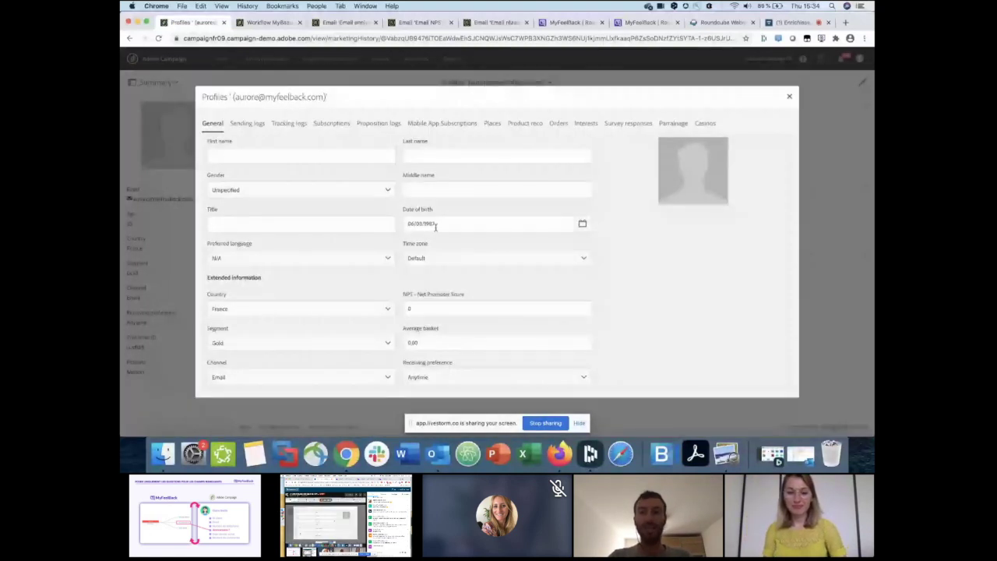
left_click(789, 97)
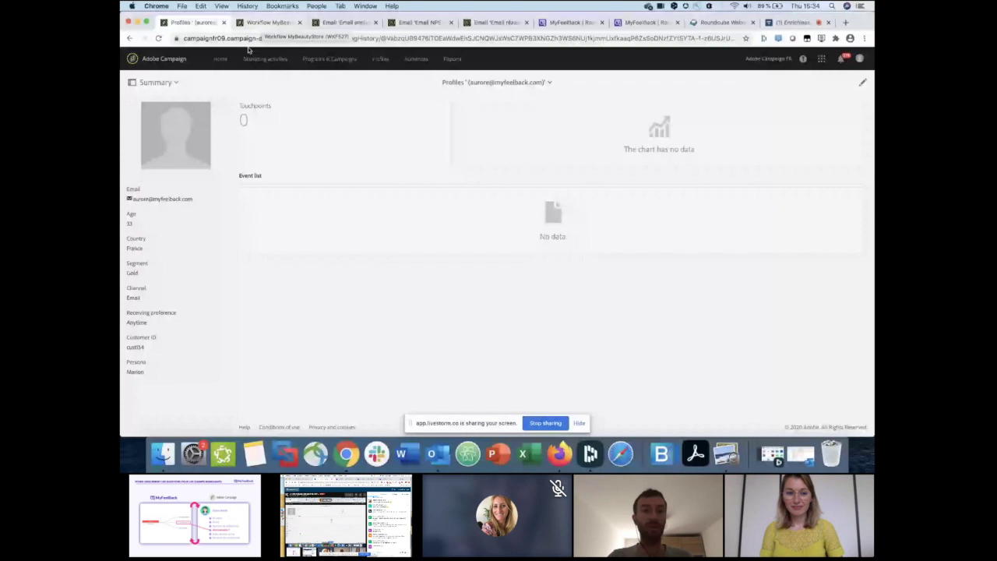
Step: Browse the programs and campaigns to the Loyalty program inside MyBeautyStore
left_click(222, 60)
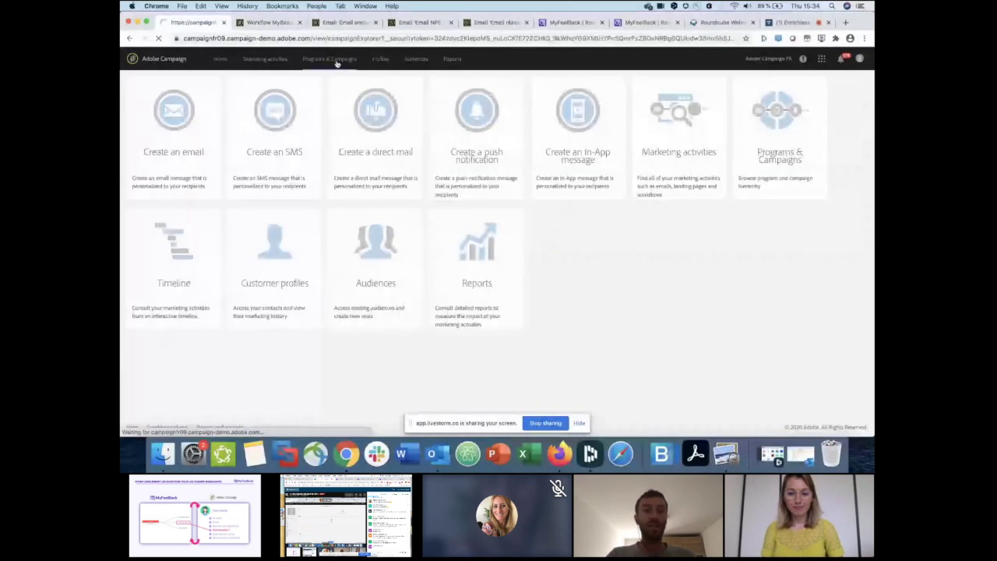
left_click(329, 61)
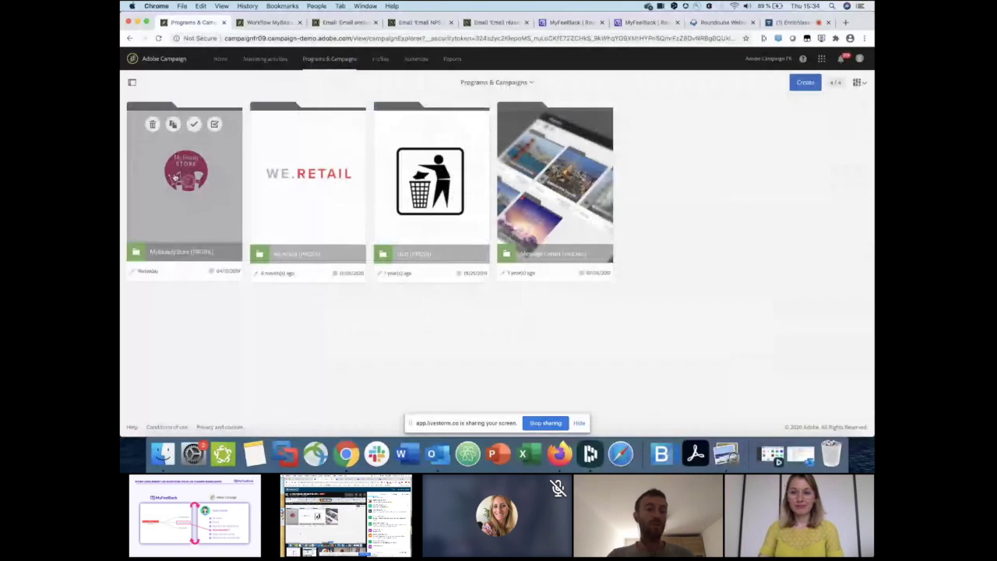
left_click(184, 214)
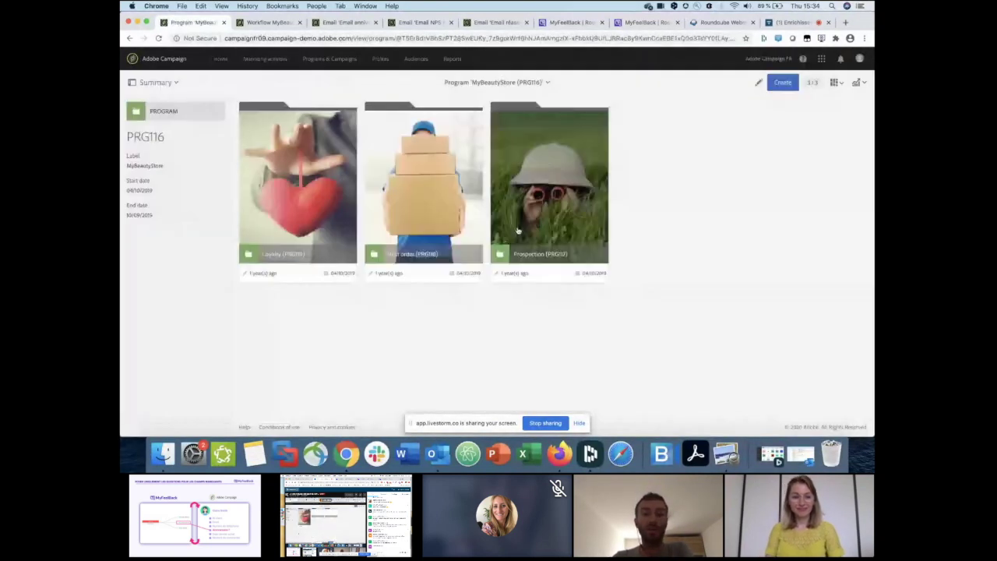
left_click(307, 217)
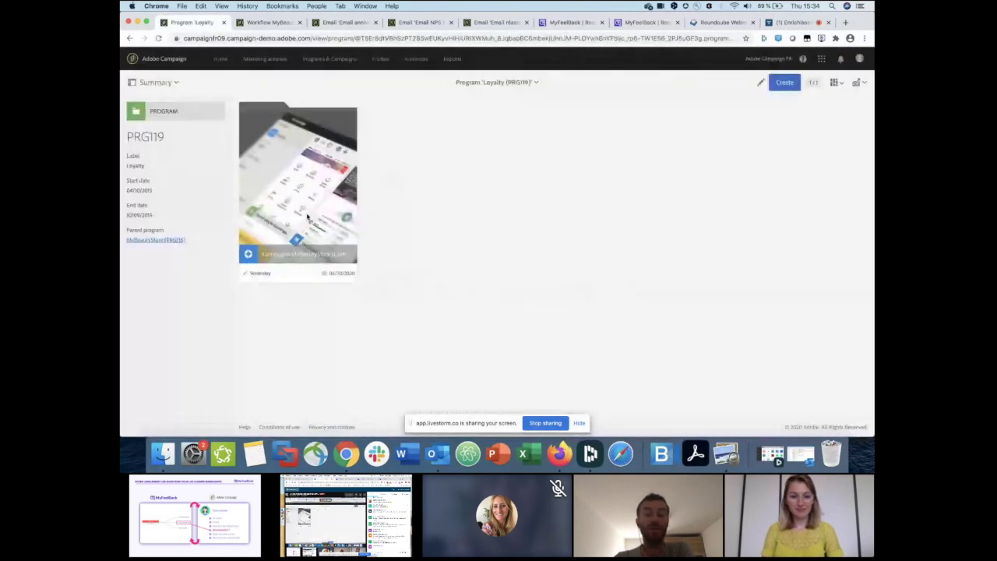
Step: Switch to the MyBeautyStore workflow (WKF527) and open the "Anniversaire = aujourd'hui" query for editing
left_click(269, 22)
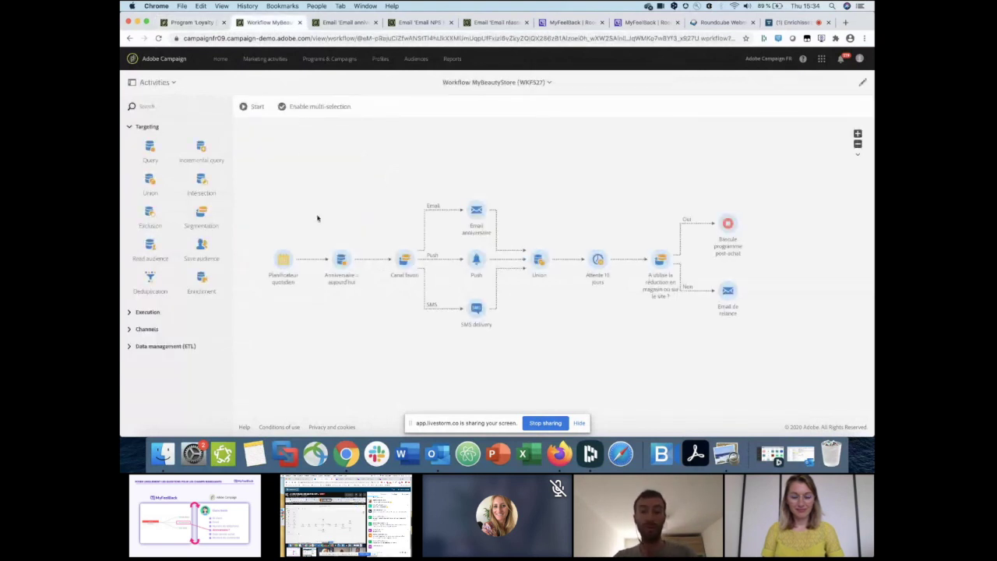
key("super+equal")
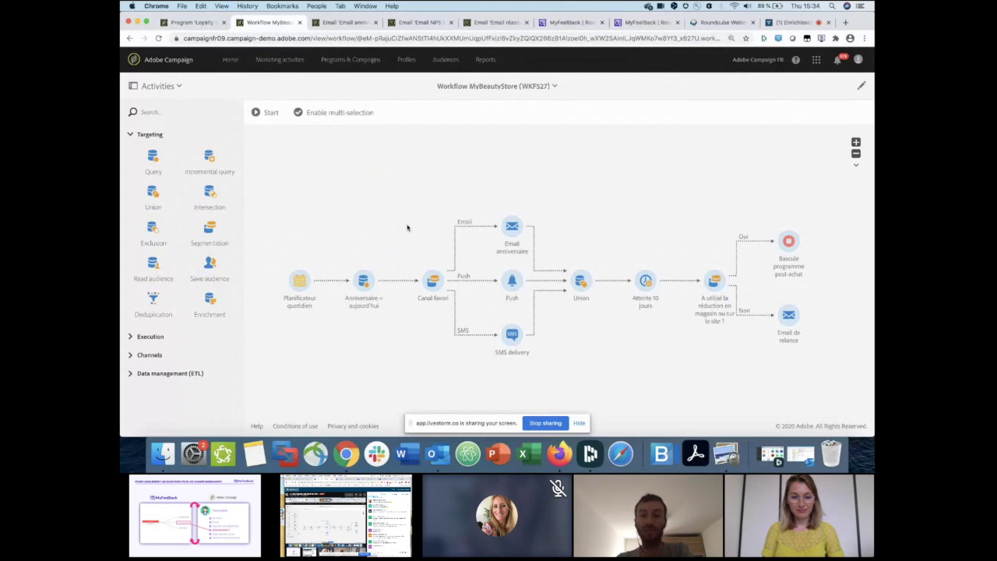
left_click(363, 282)
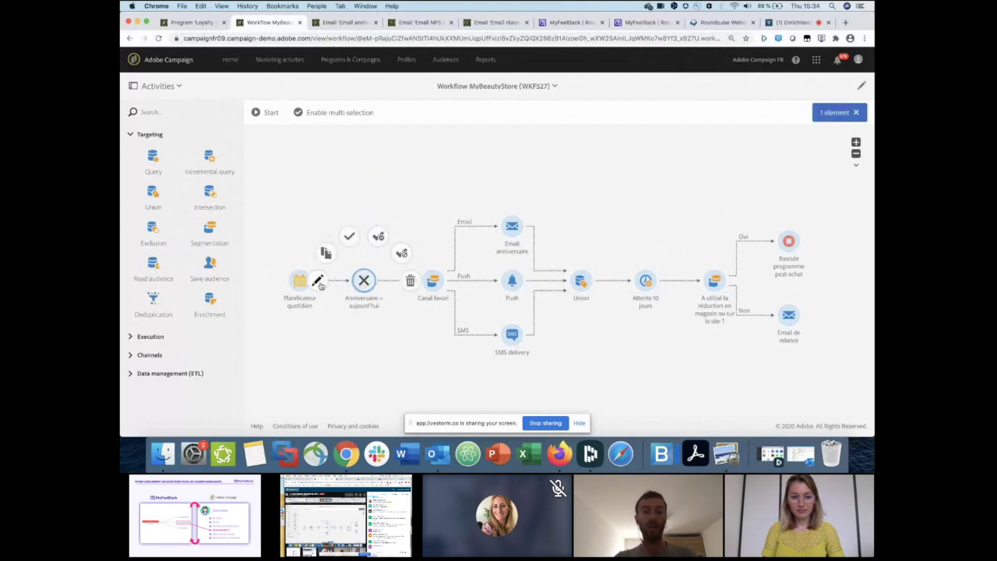
left_click(318, 282)
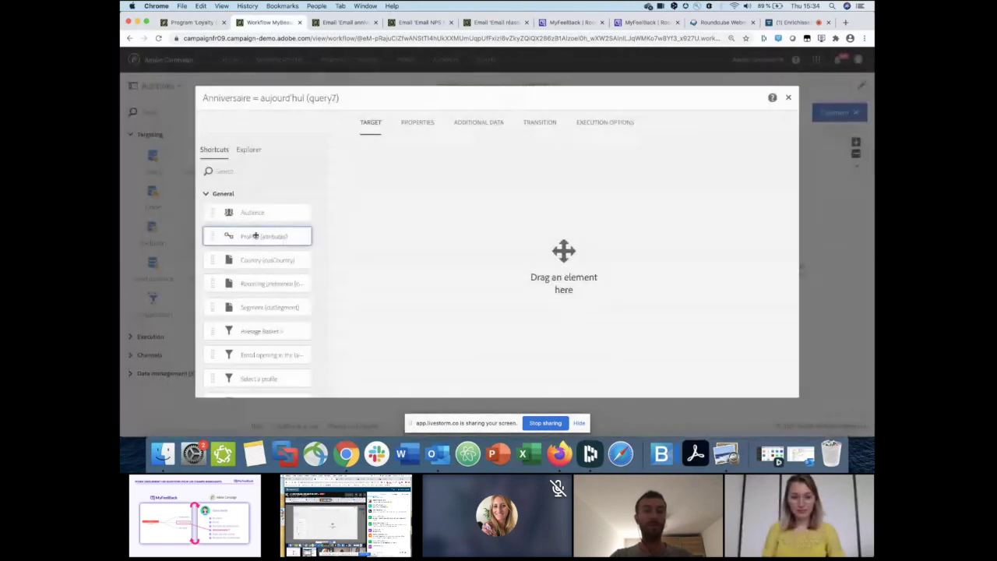
Step: Add a profile attribute rule on the Date of birth (birthDate) field to the birthday query
left_click_drag(257, 231, 426, 213)
left_click(426, 169)
type("birt")
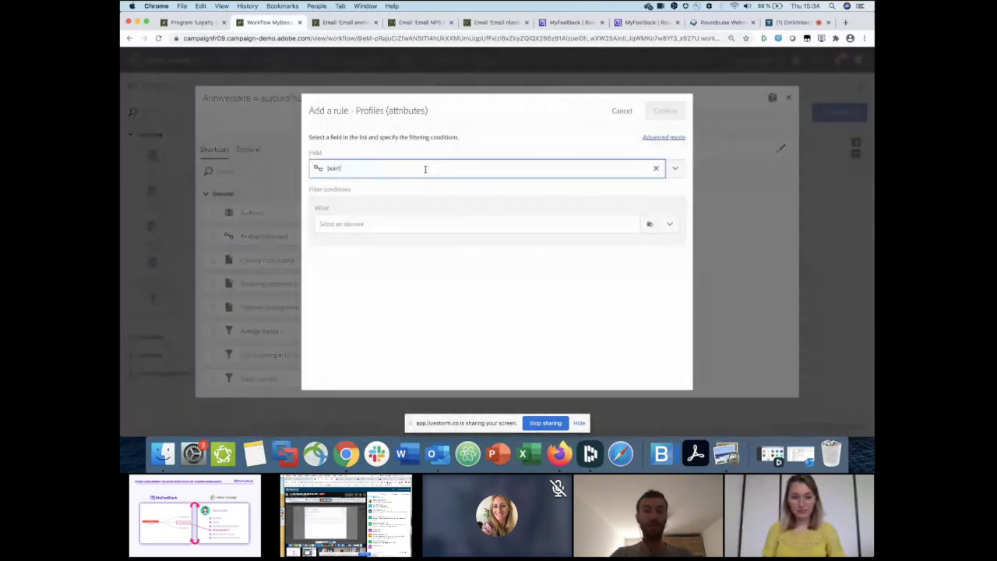
type("h")
key("BackSpace")
key("BackSpace")
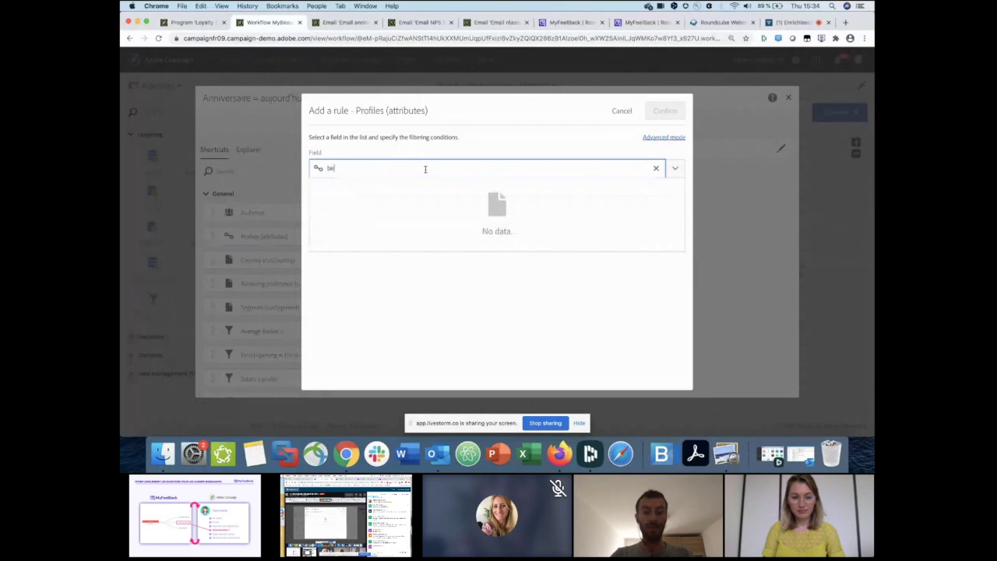
type("thd")
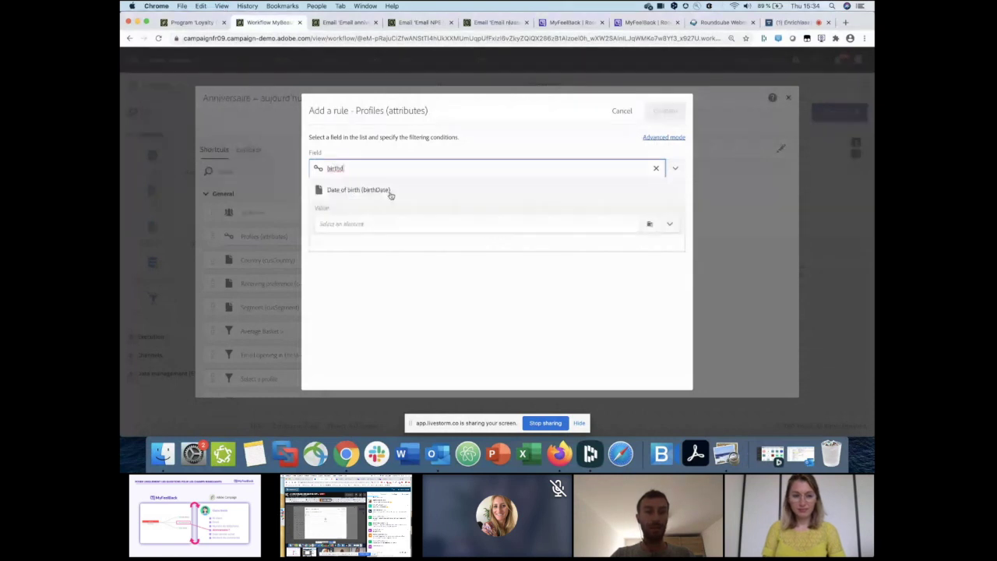
left_click(391, 194)
Step: Filter the date of birth as Relative with Day precision set to Today, and confirm the rule and the query
left_click(366, 225)
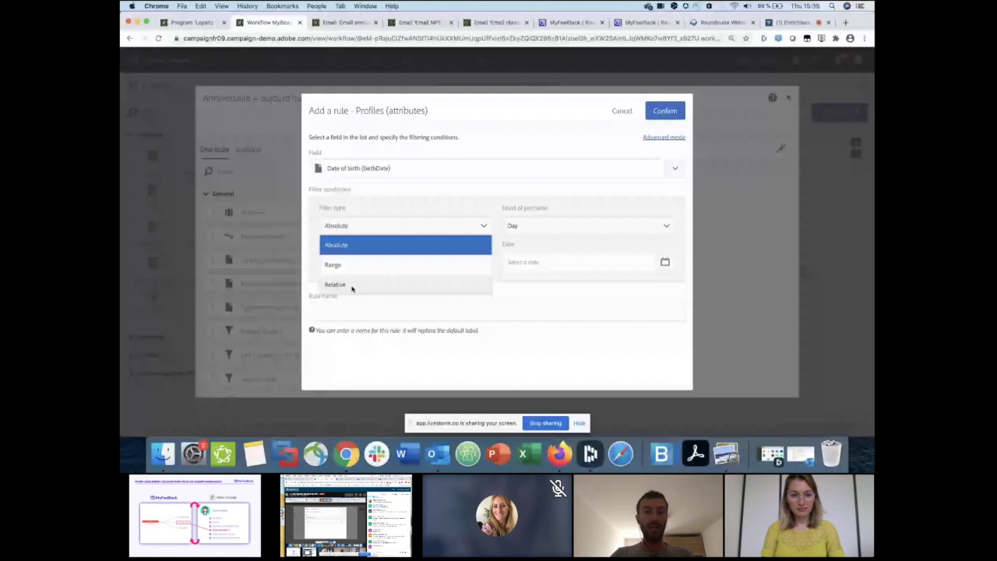
left_click(337, 284)
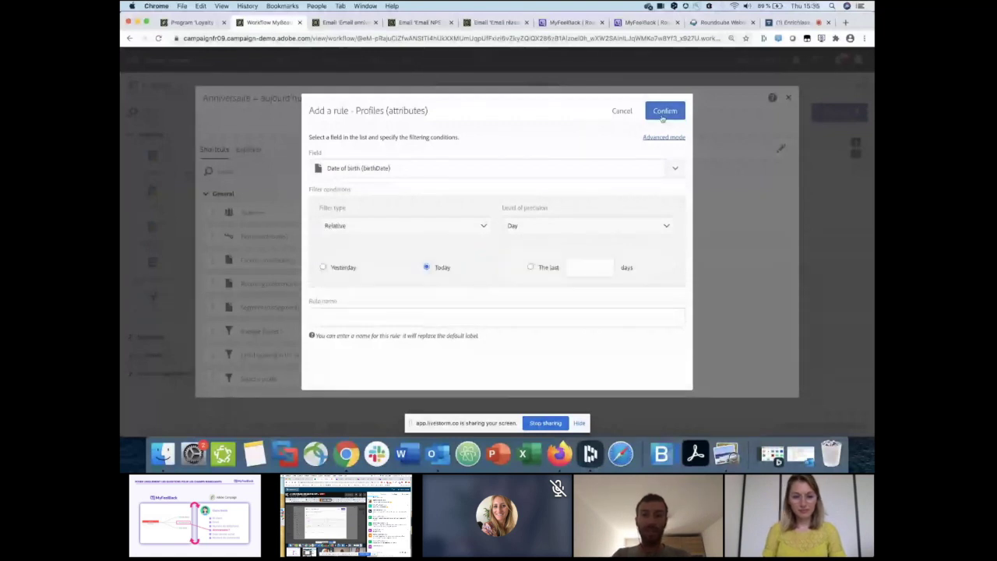
left_click(664, 112)
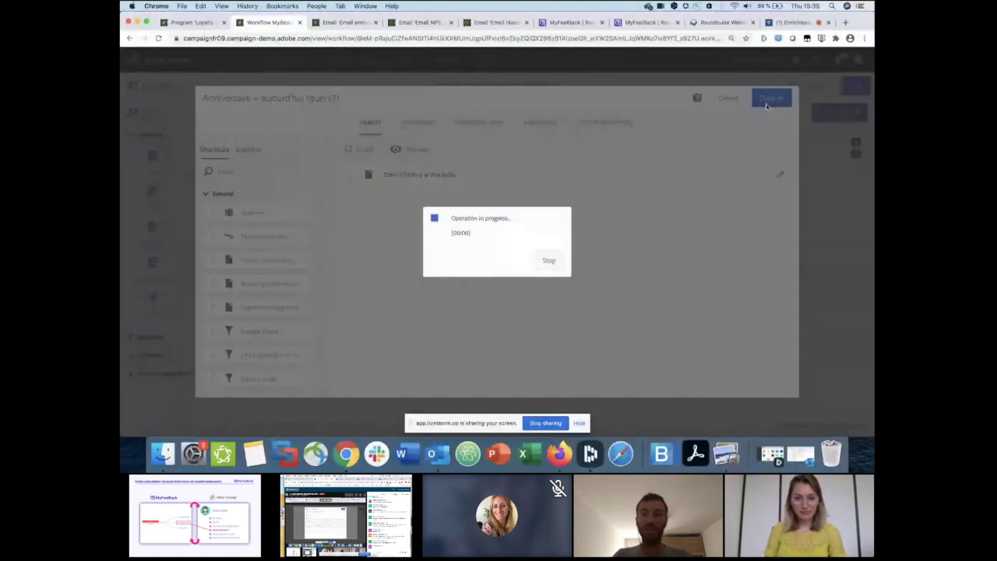
left_click(772, 99)
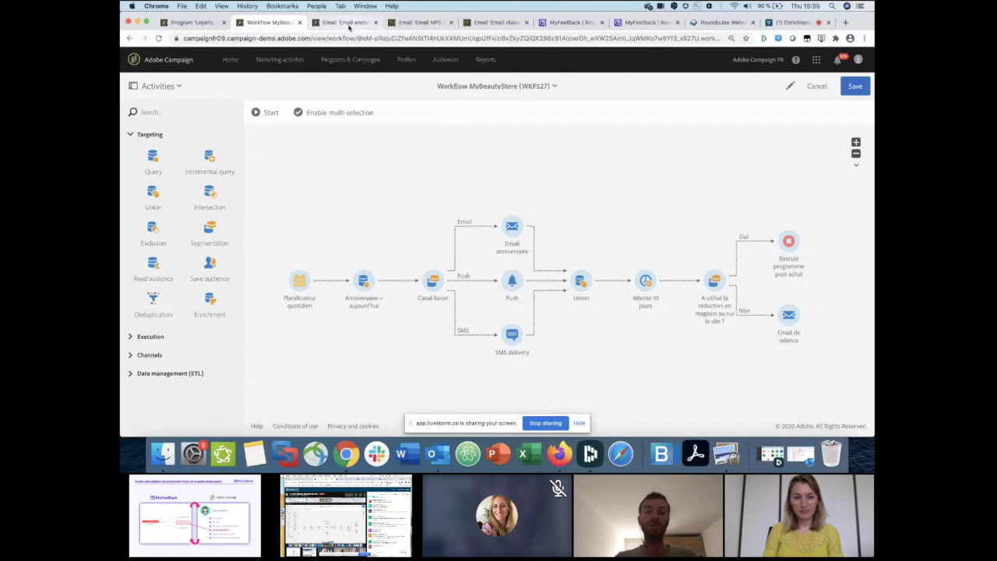
Step: Switch to the birthday email's content, expand its fragments, and preview it with both substitution profiles selected
left_click(345, 22)
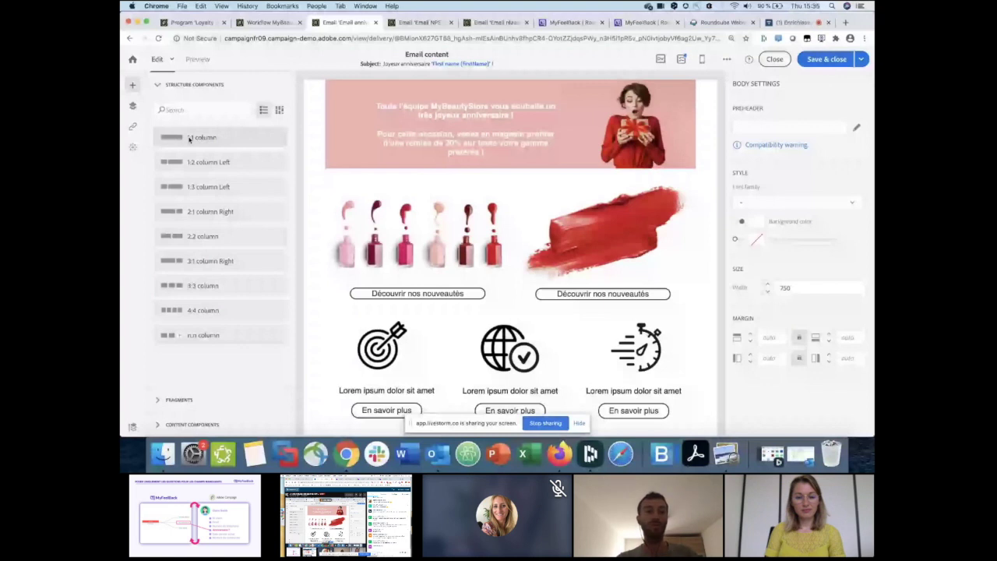
left_click_drag(189, 138, 206, 92)
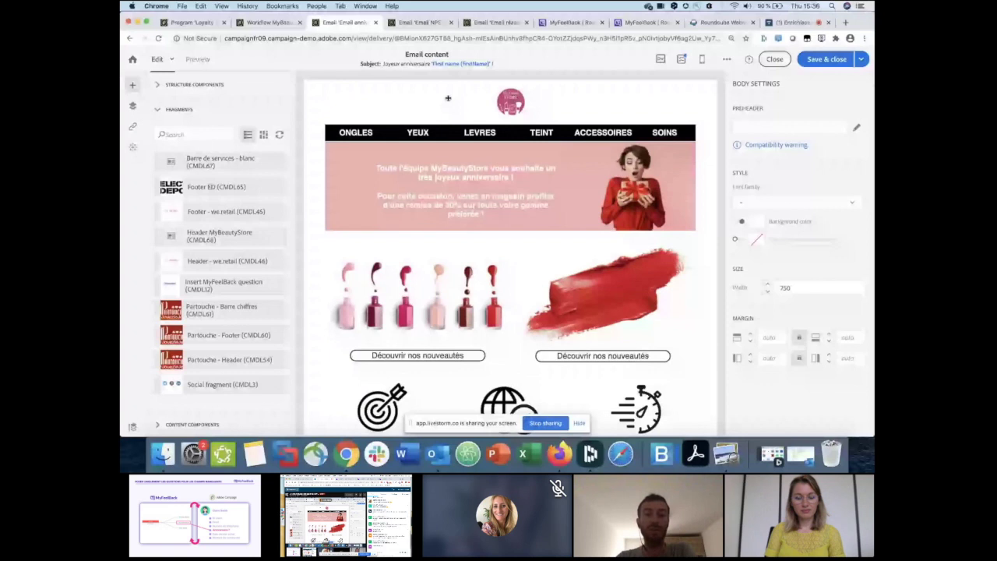
left_click(198, 60)
left_click(533, 102)
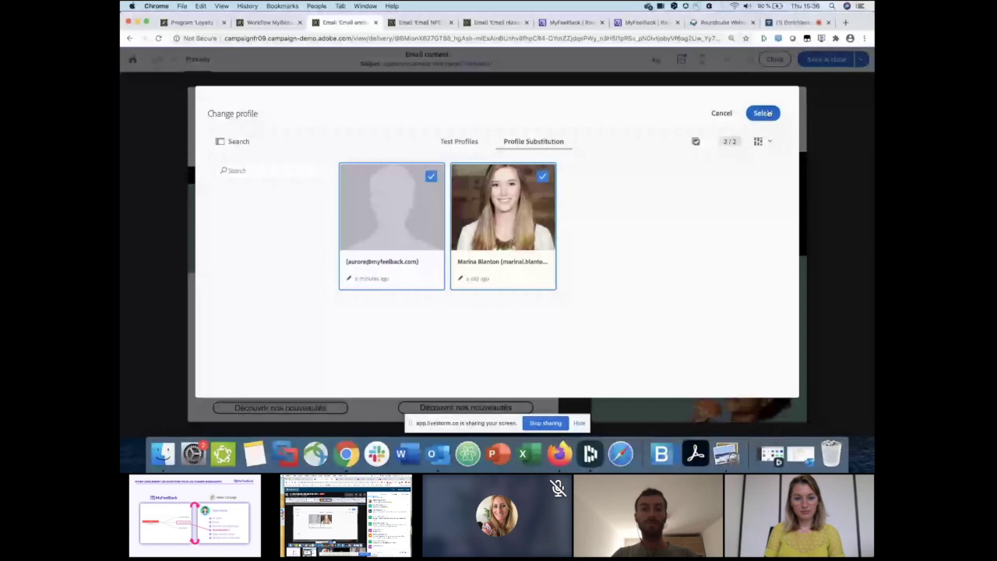
left_click(764, 113)
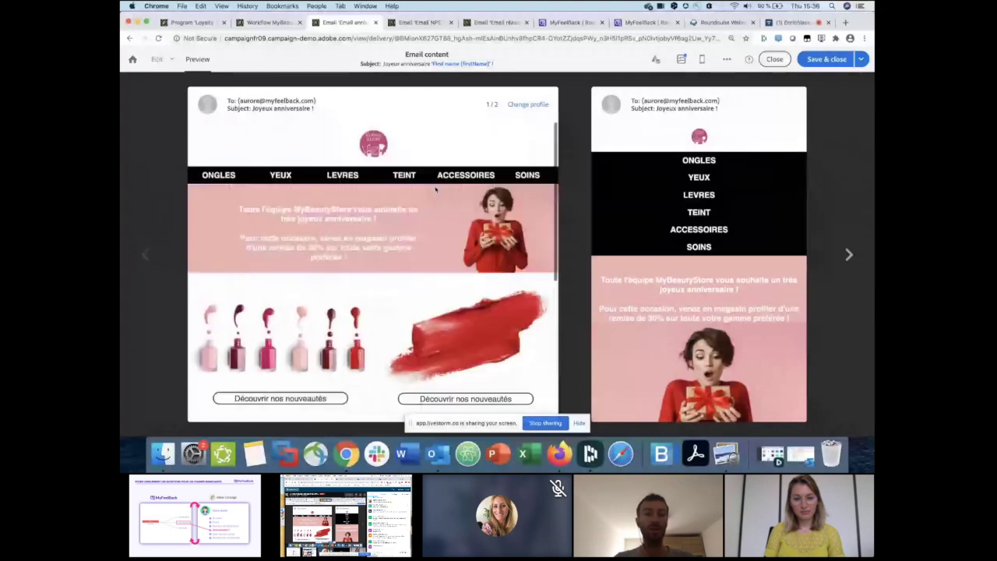
Step: Examine the birthday email's desktop and mobile previews for the first substitution profile
scroll(685, 181, "down", 10)
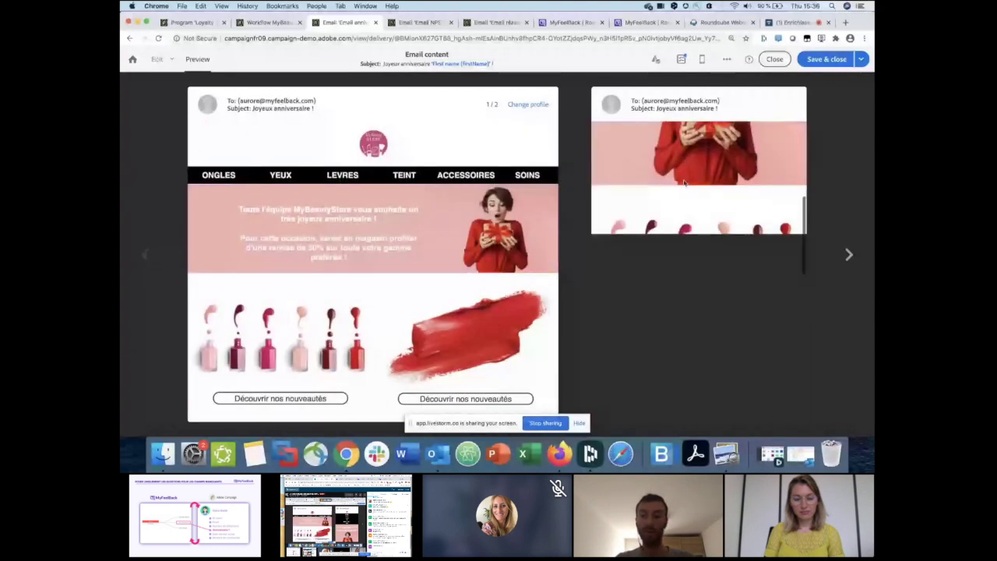
scroll(685, 181, "down", 10)
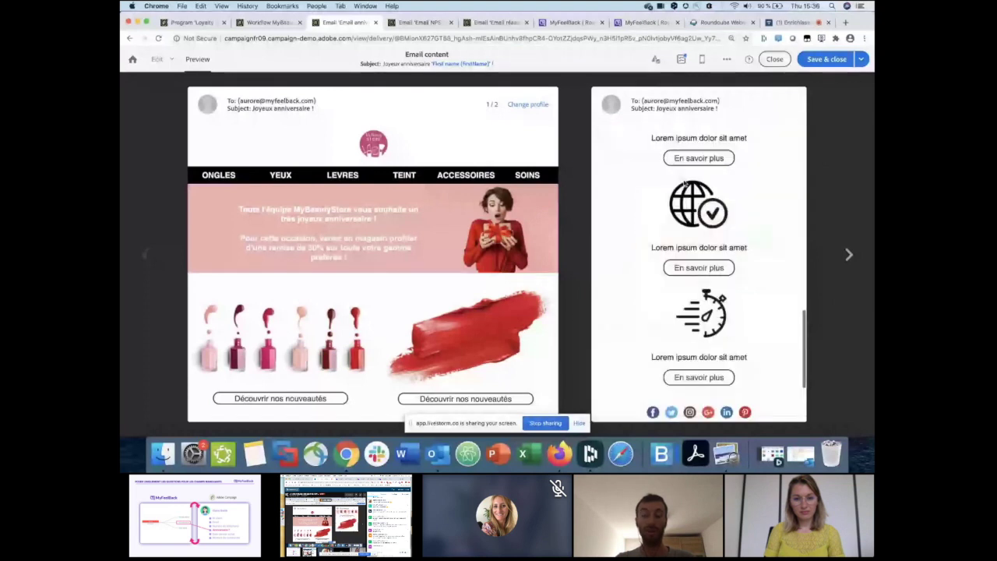
scroll(685, 181, "up", 15)
scroll(685, 181, "up", 10)
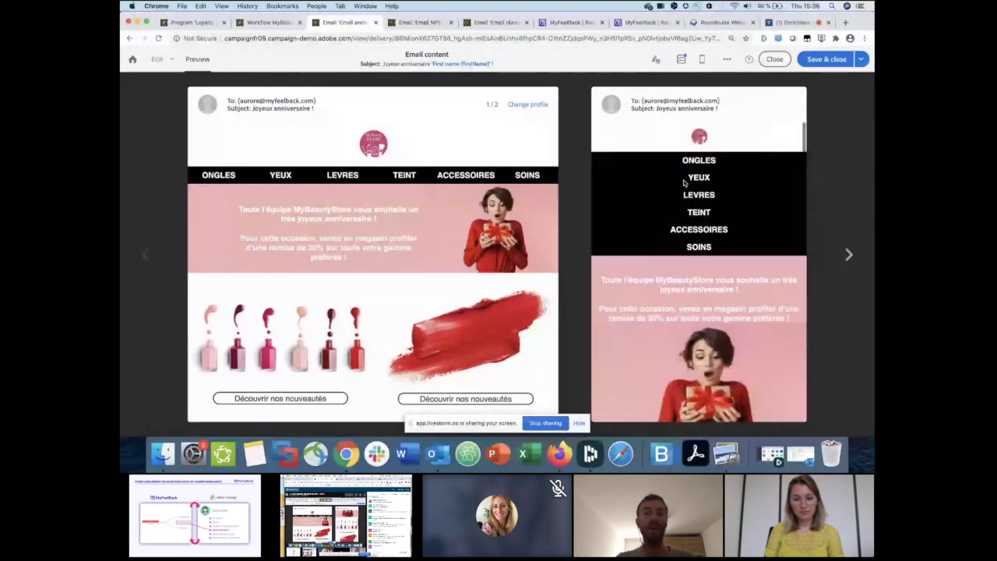
Step: Show the second substitution profile's version of the birthday email and review its desktop and mobile previews from header to footer
left_click(849, 257)
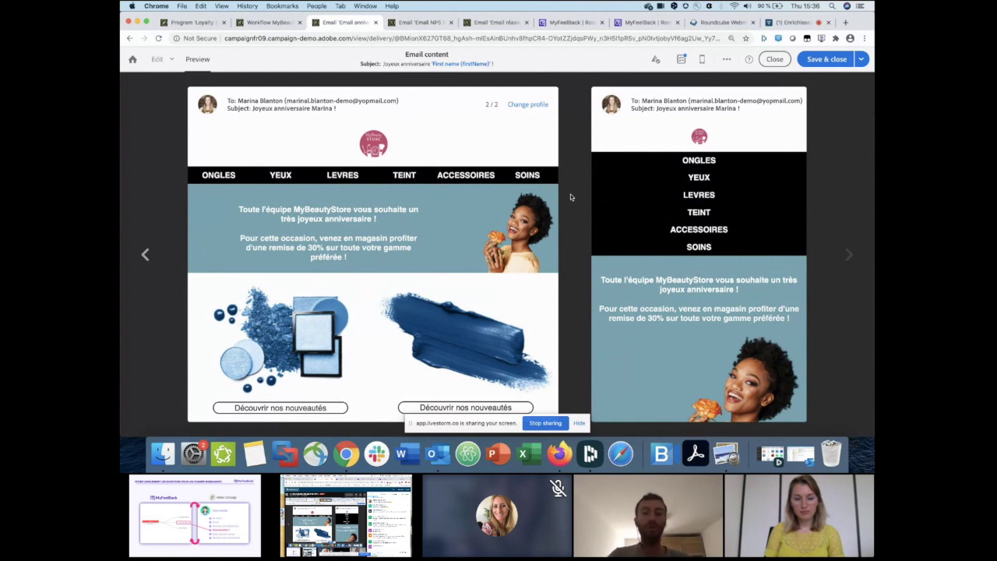
left_click(579, 422)
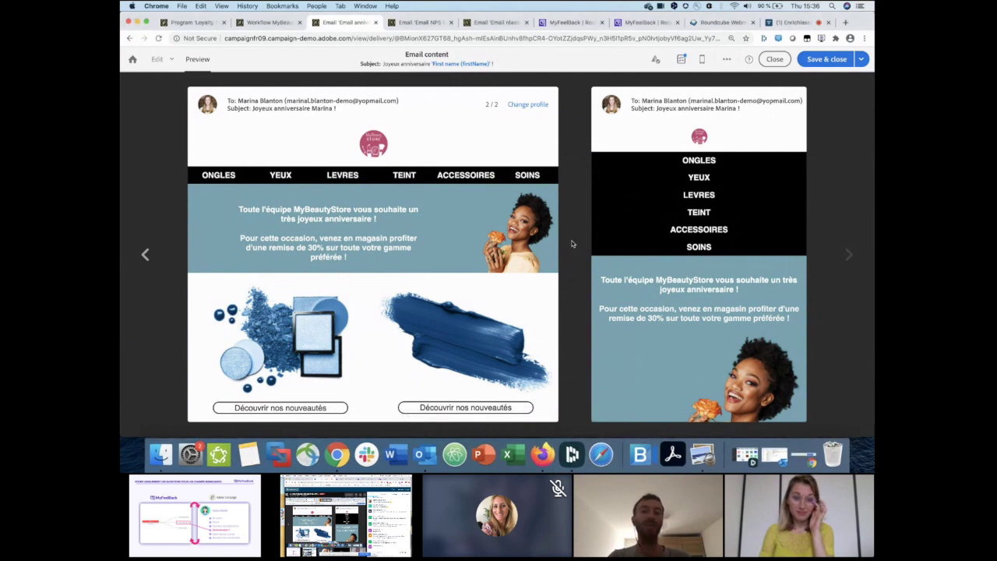
scroll(486, 244, "down", 2)
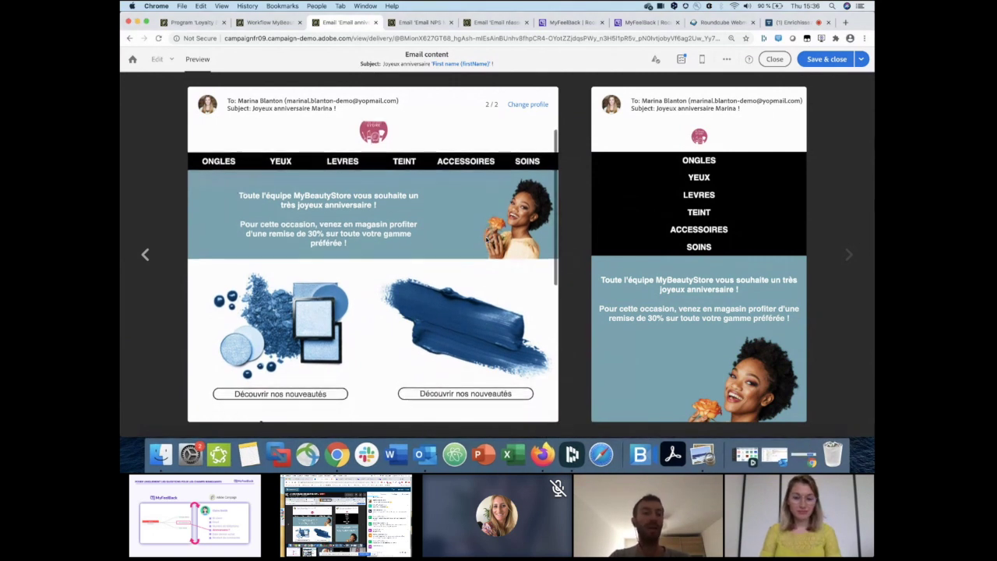
scroll(458, 220, "down", 5)
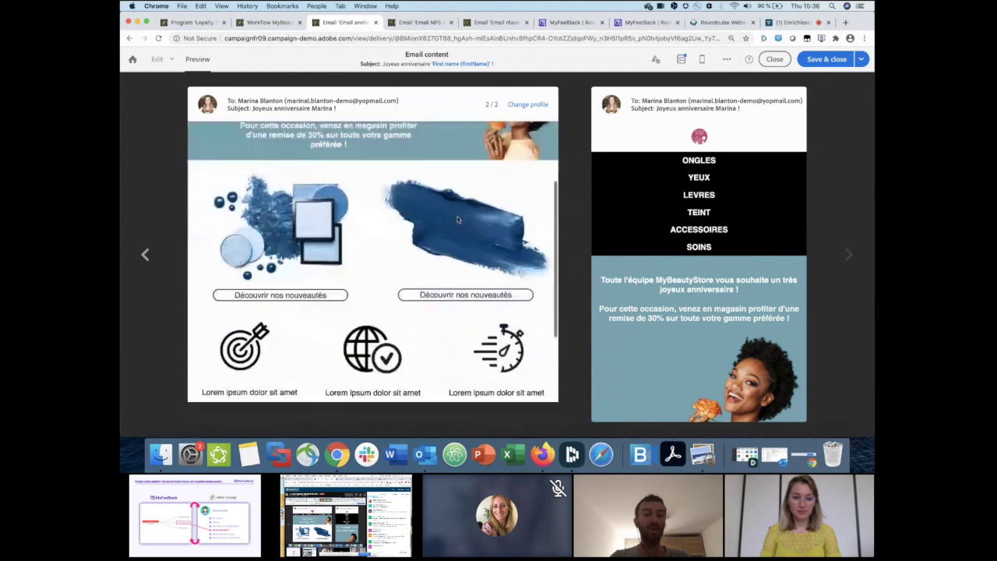
scroll(459, 220, "down", 8)
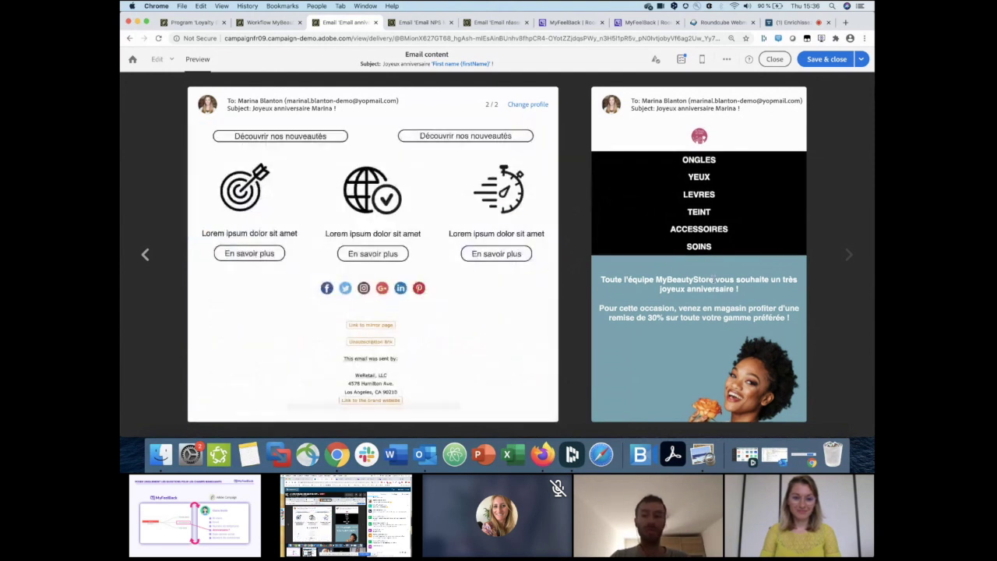
scroll(699, 273, "down", 10)
scroll(468, 257, "up", 15)
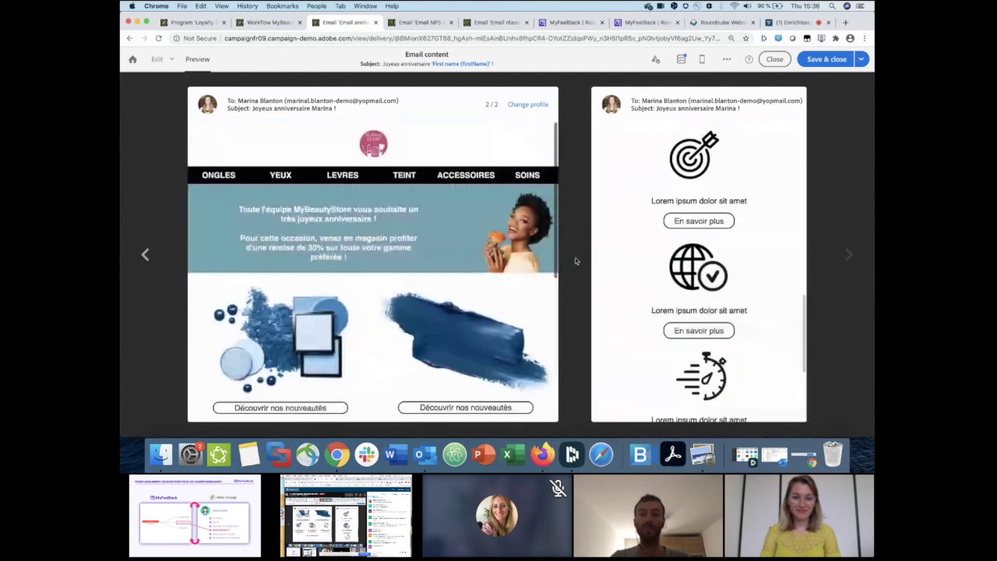
scroll(679, 259, "up", 10)
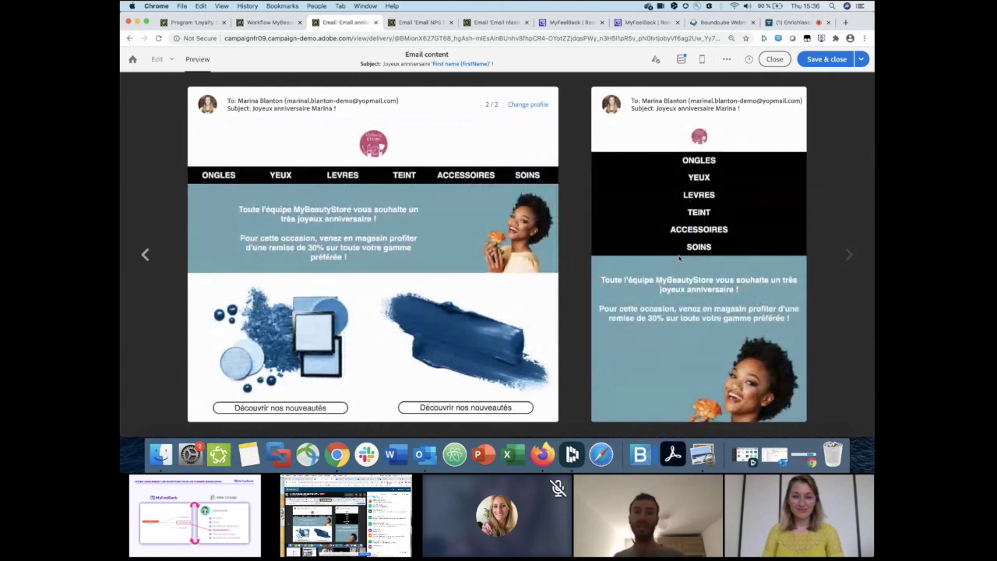
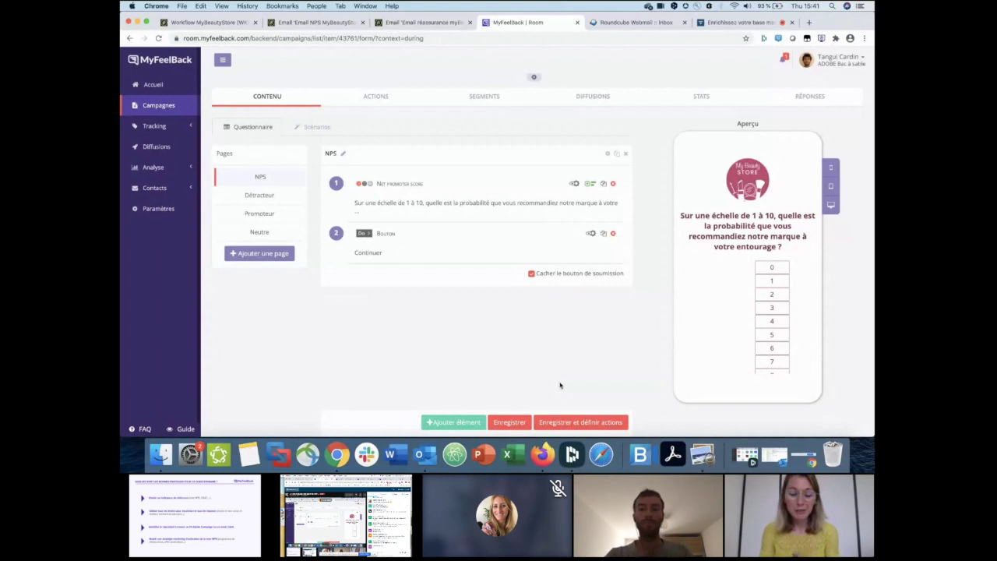
left_click(718, 23)
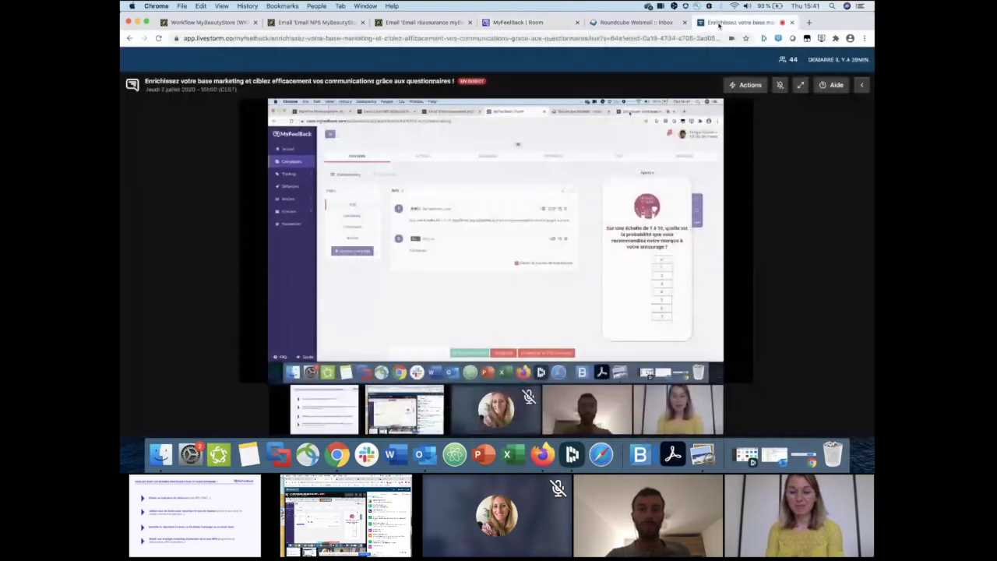
left_click(518, 22)
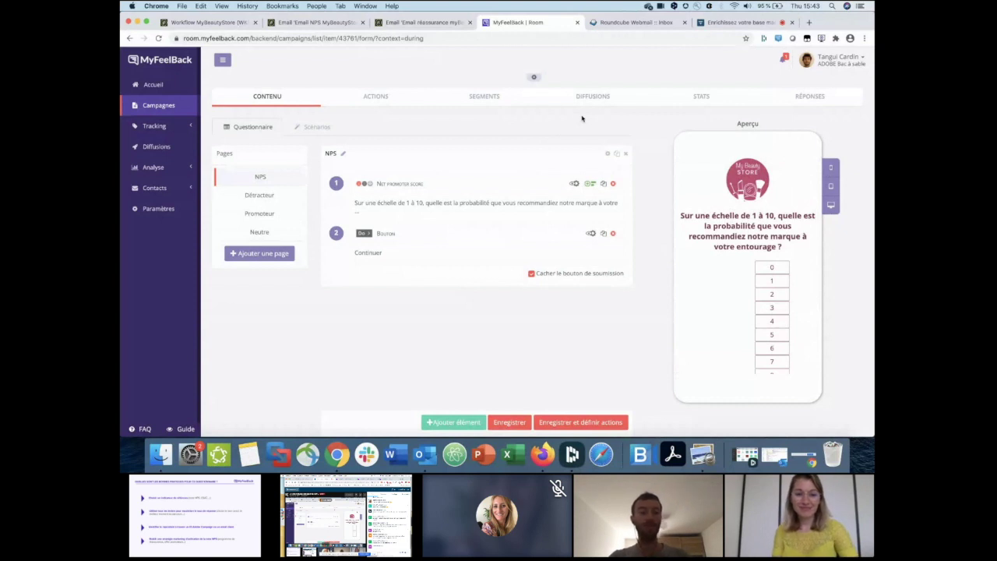
Step: Open the NPS questionnaire's email distribution and generate its tracked URLs with code values for the email, first name and customer ID attributes
left_click(590, 97)
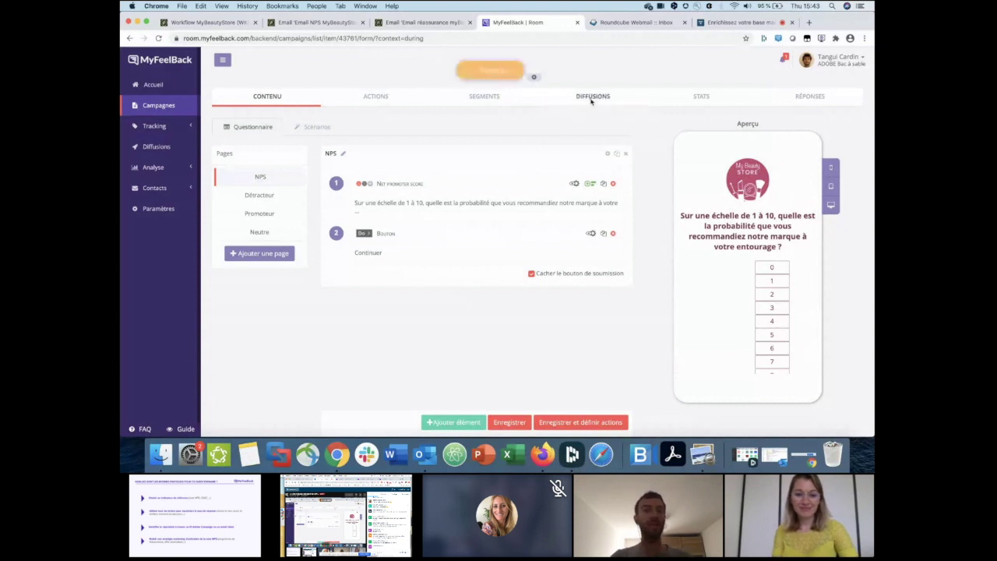
left_click(768, 222)
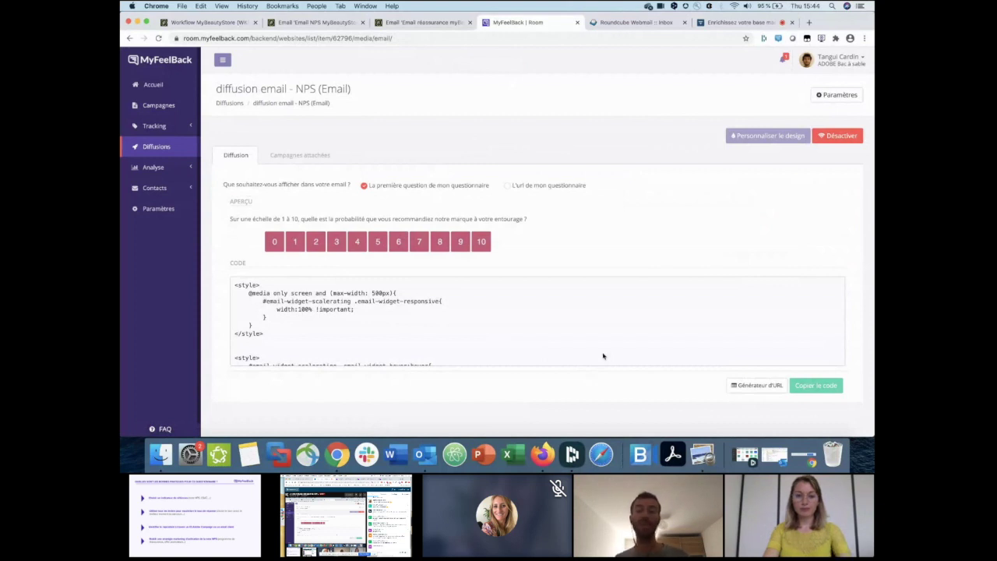
left_click(738, 385)
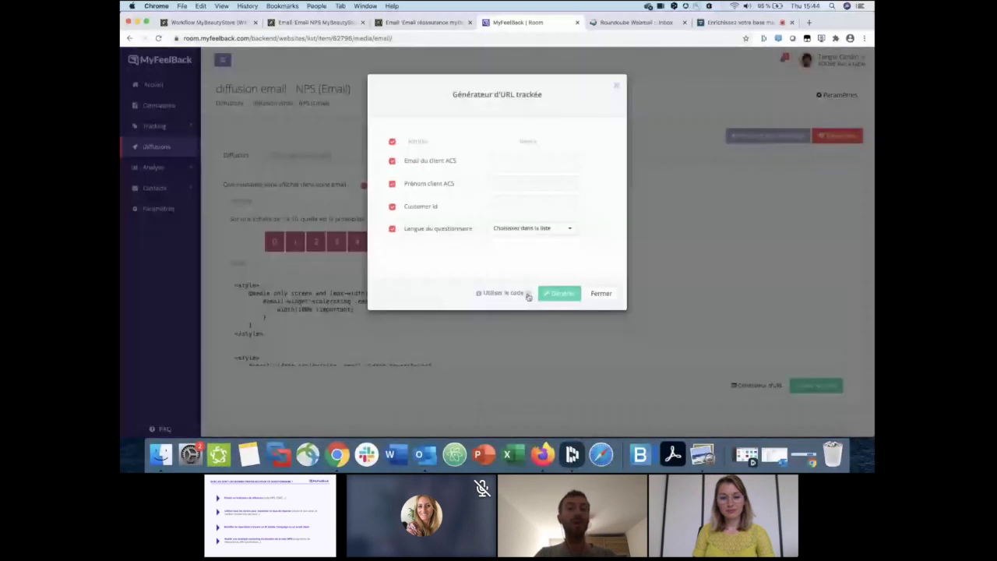
left_click(528, 294)
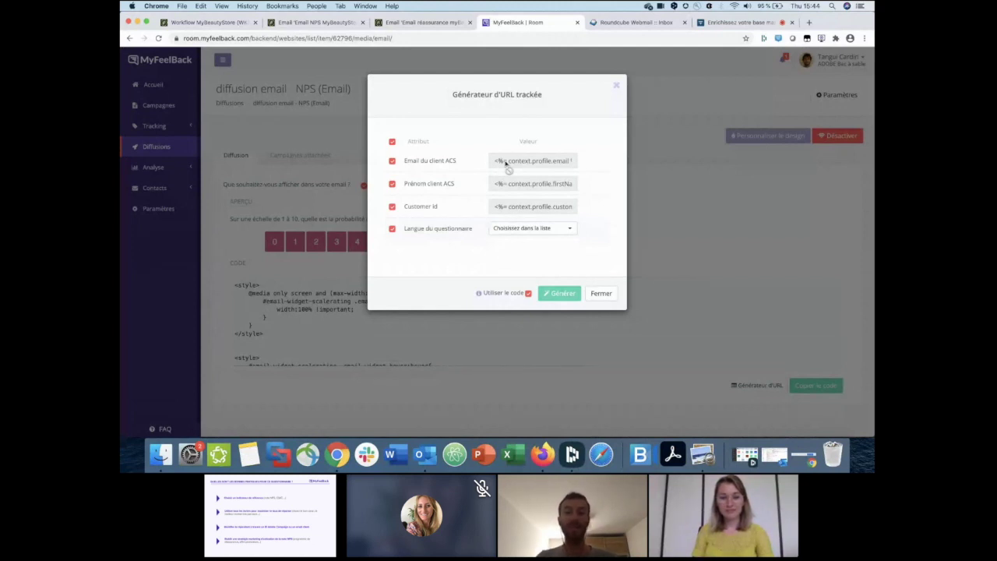
left_click(556, 296)
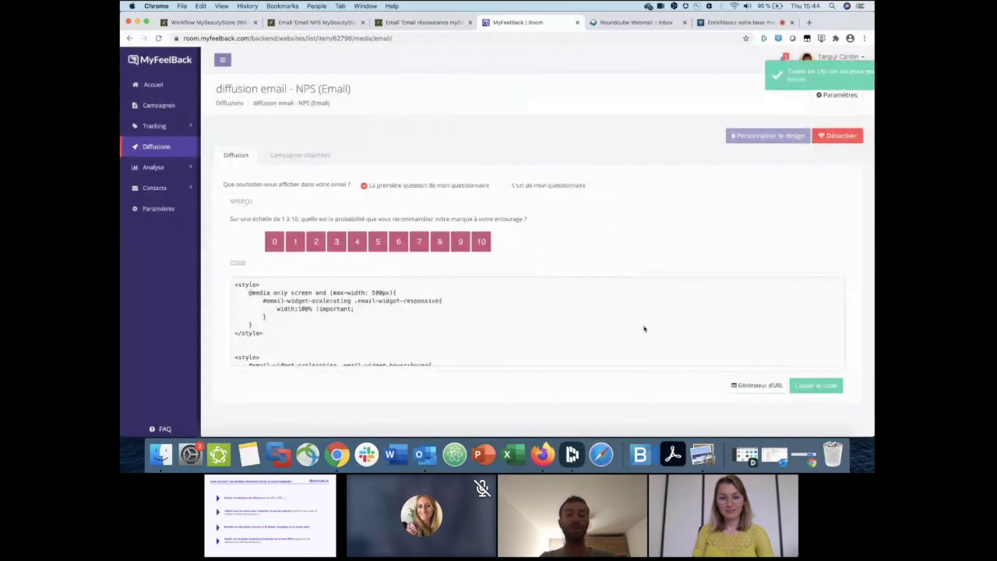
Step: Check the email and first name parameters in the generated NPS question code, and copy the code
scroll(644, 328, "down", 10)
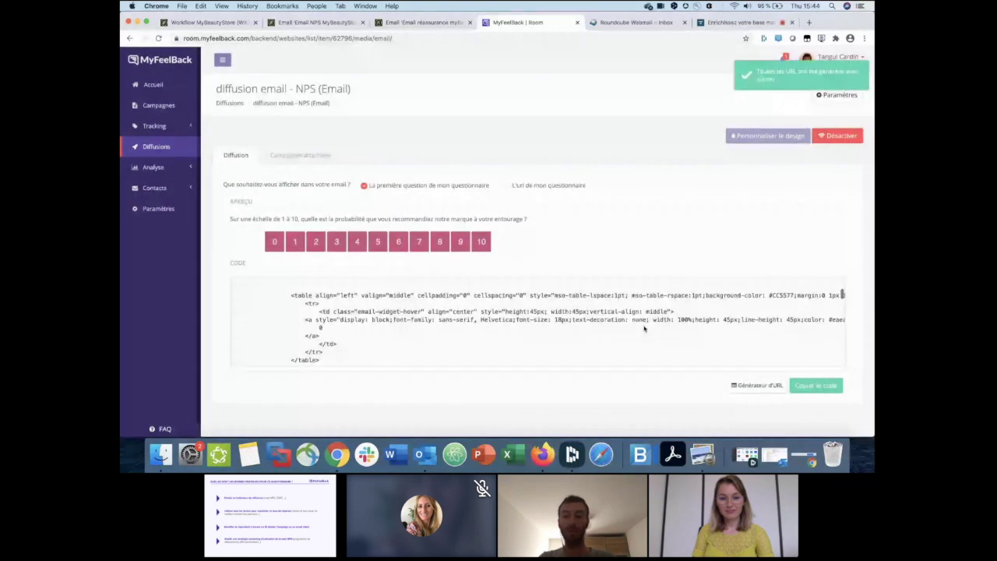
scroll(643, 328, "right", 10)
scroll(644, 328, "right", 3)
left_click_drag(614, 319, 809, 320)
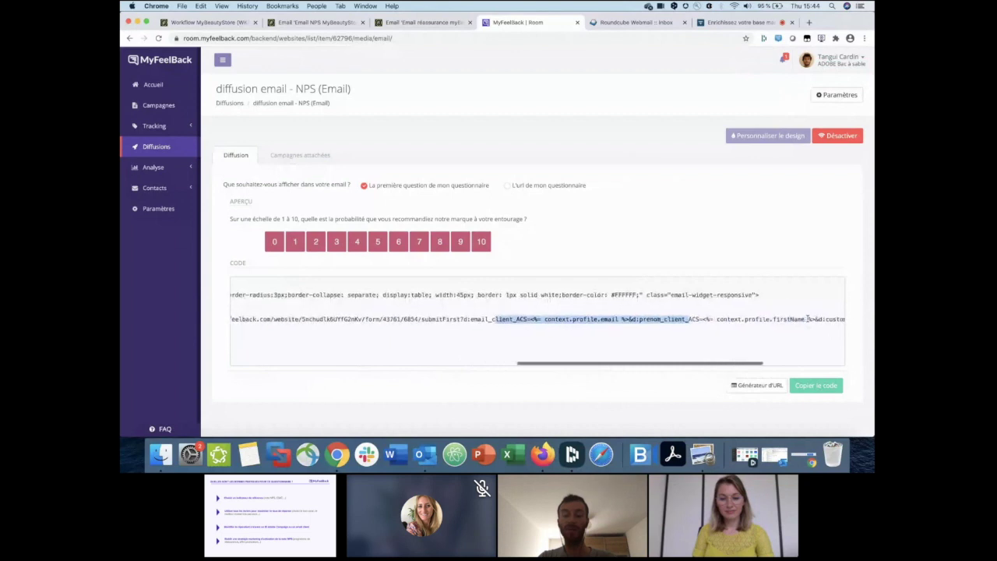
left_click(812, 387)
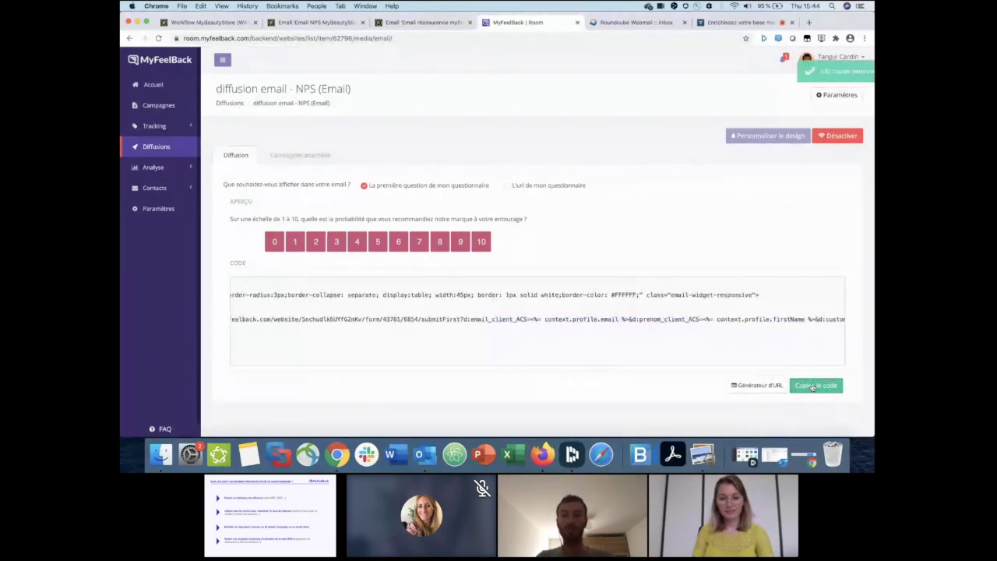
Step: Switch to the NPS email in Adobe Campaign, insert the "Insert MyFeelBack question (CMDL12)" fragment into the empty 1:1 column below the color swatches, and select it
left_click(312, 23)
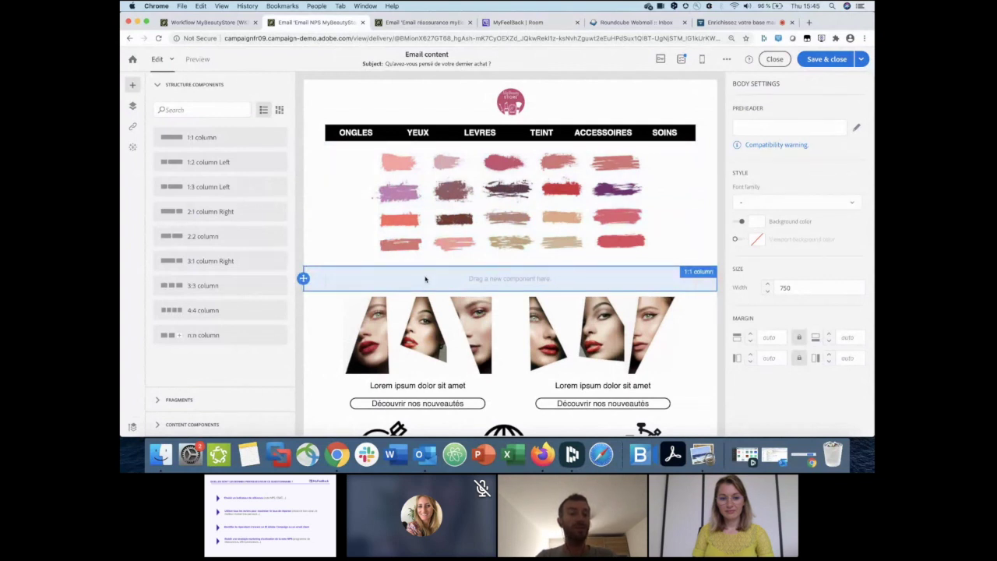
left_click(193, 400)
left_click_drag(208, 287, 474, 286)
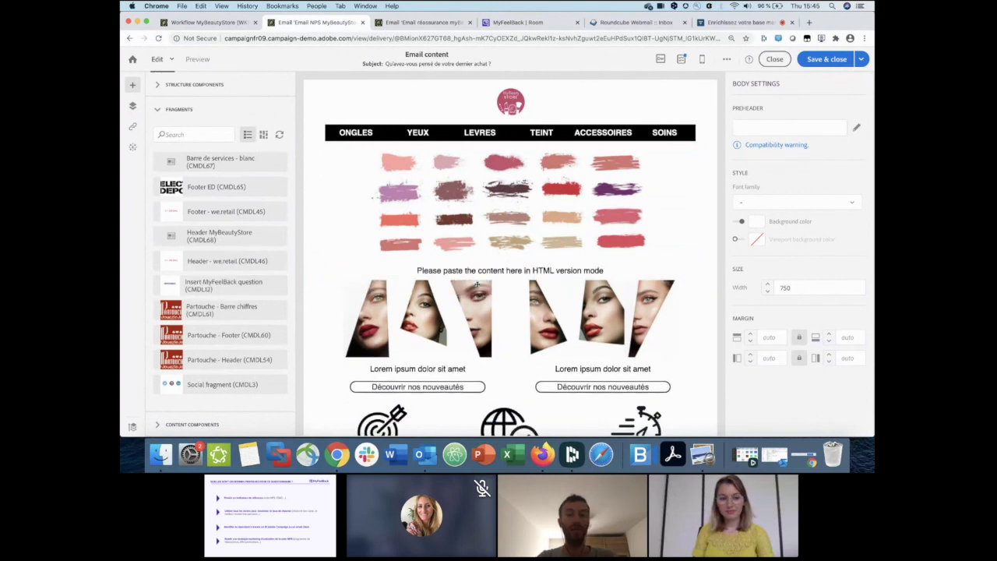
left_click(538, 271)
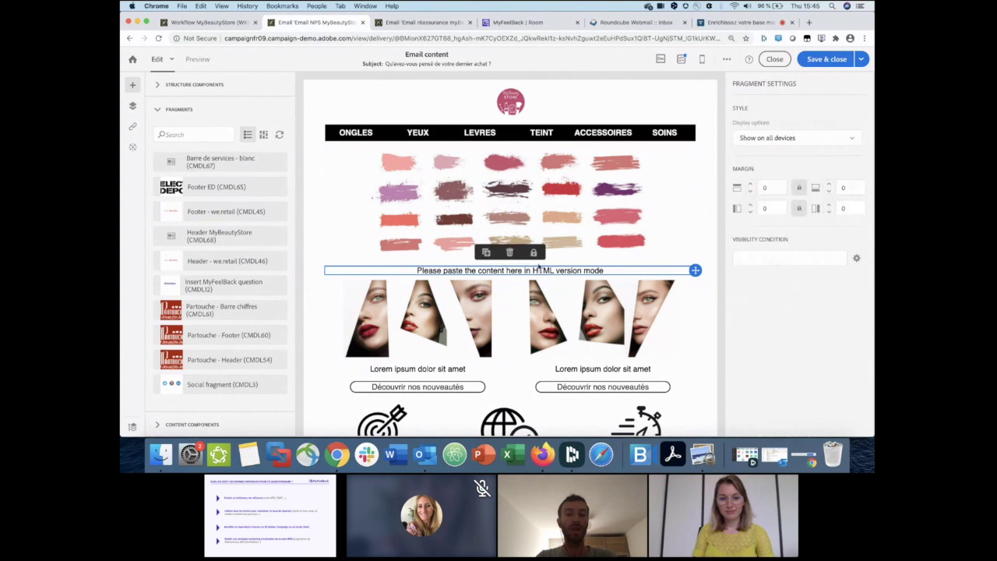
Step: Break the inserted fragment's inheritance, replace its placeholder HTML with the copied NPS question code, and save it
left_click(534, 254)
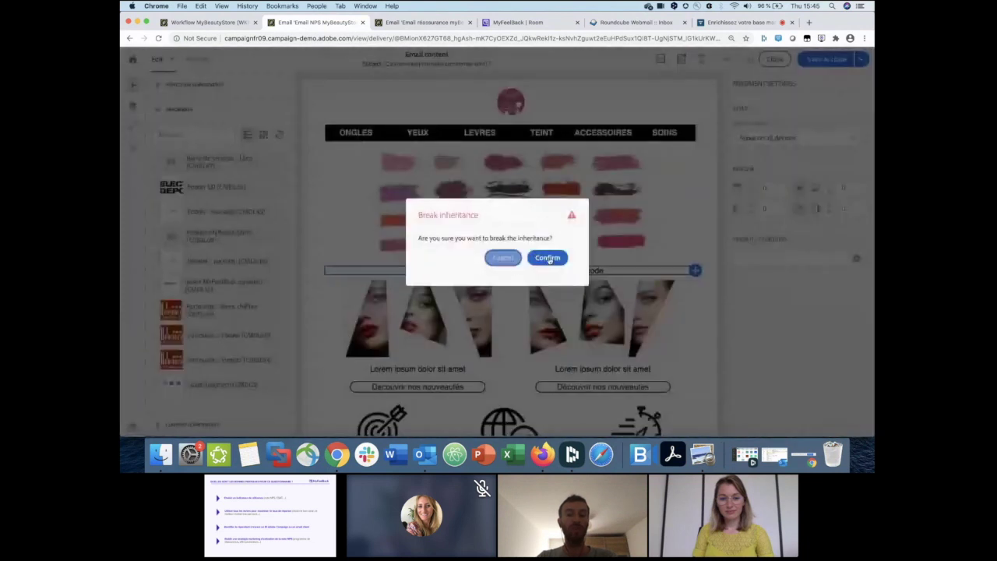
left_click(548, 258)
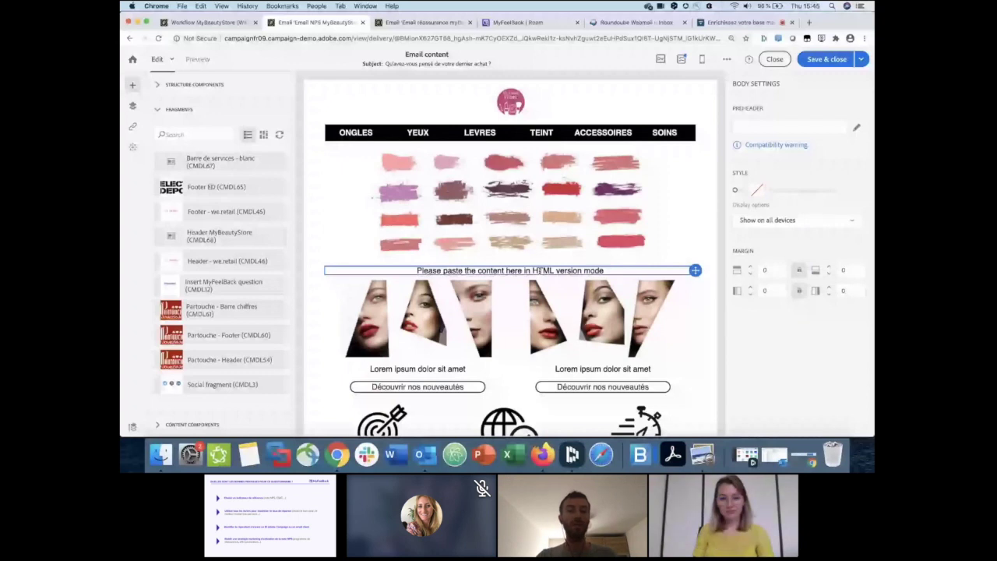
double_click(540, 271)
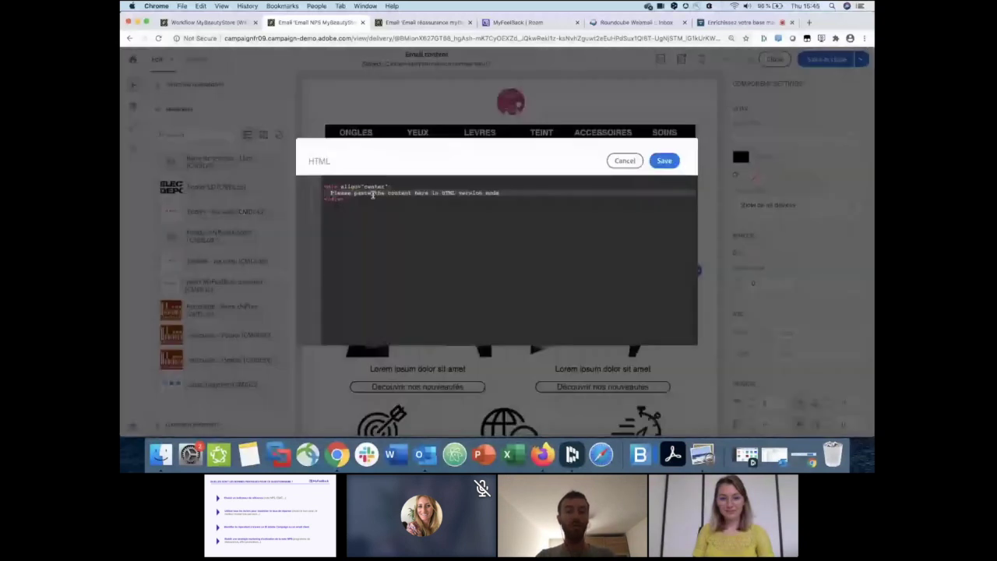
key("super+v")
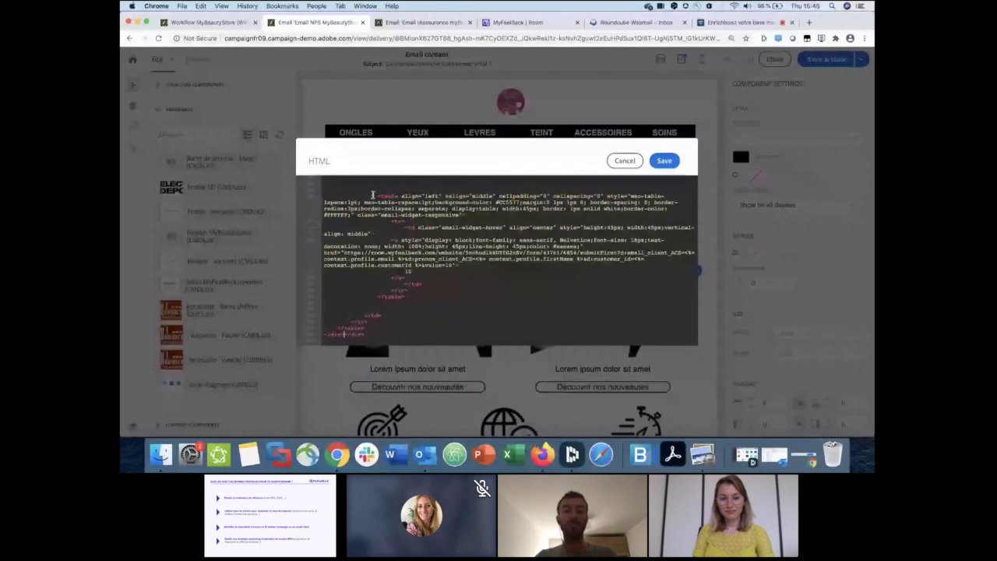
left_click(664, 162)
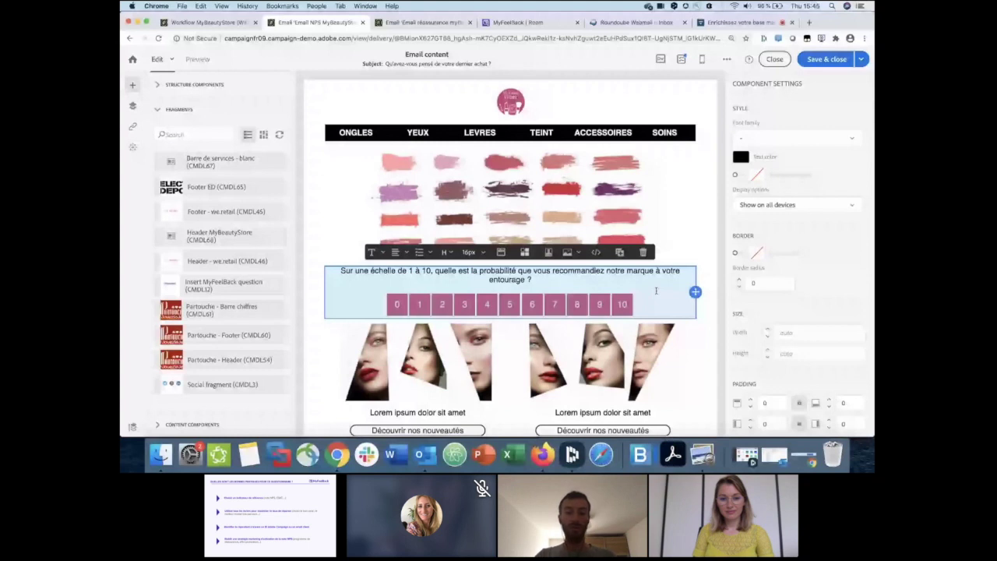
Step: Set the NPS question block's top and bottom padding to 30, and check the email's mobile and desktop views
scroll(785, 330, "down", 3)
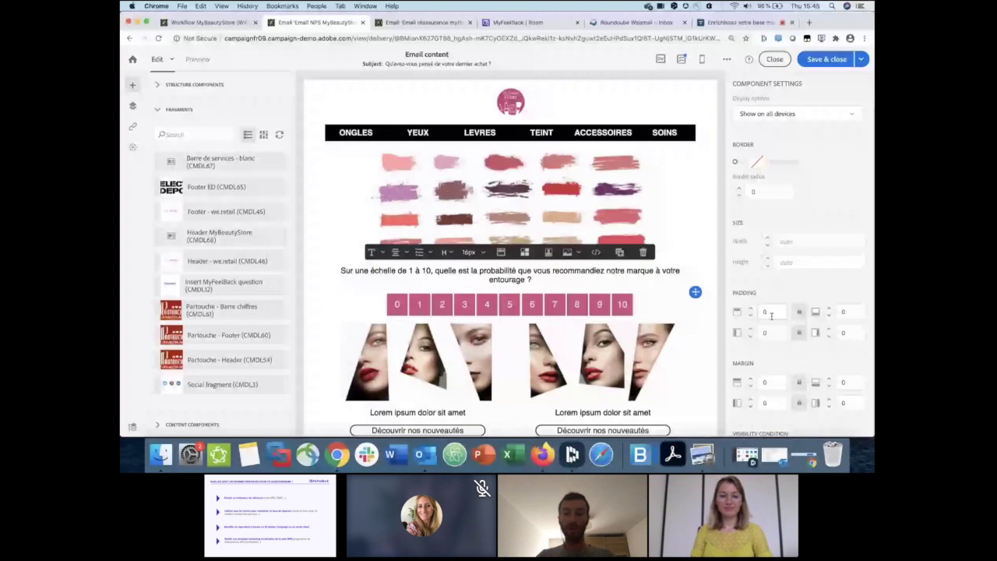
left_click(770, 313)
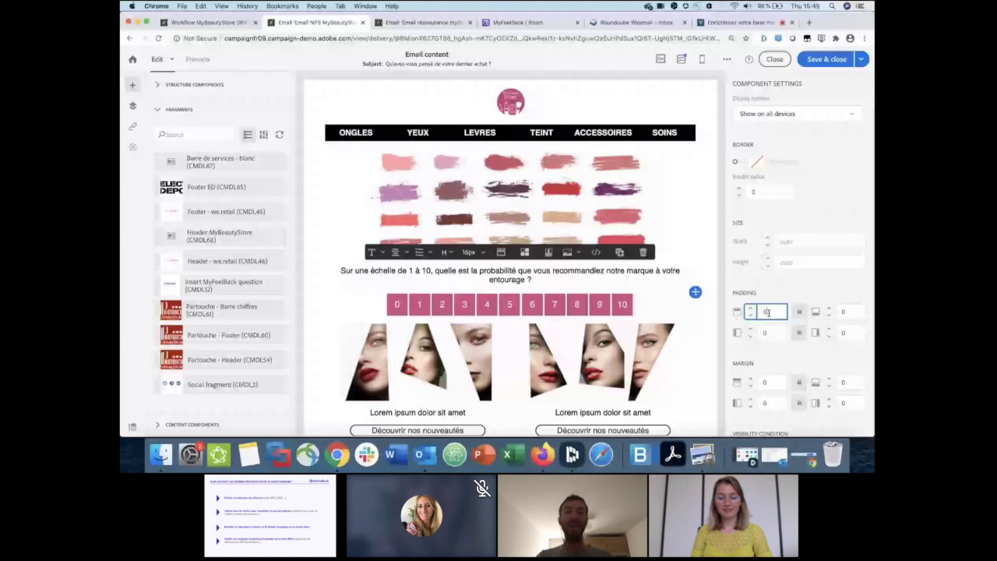
type("30")
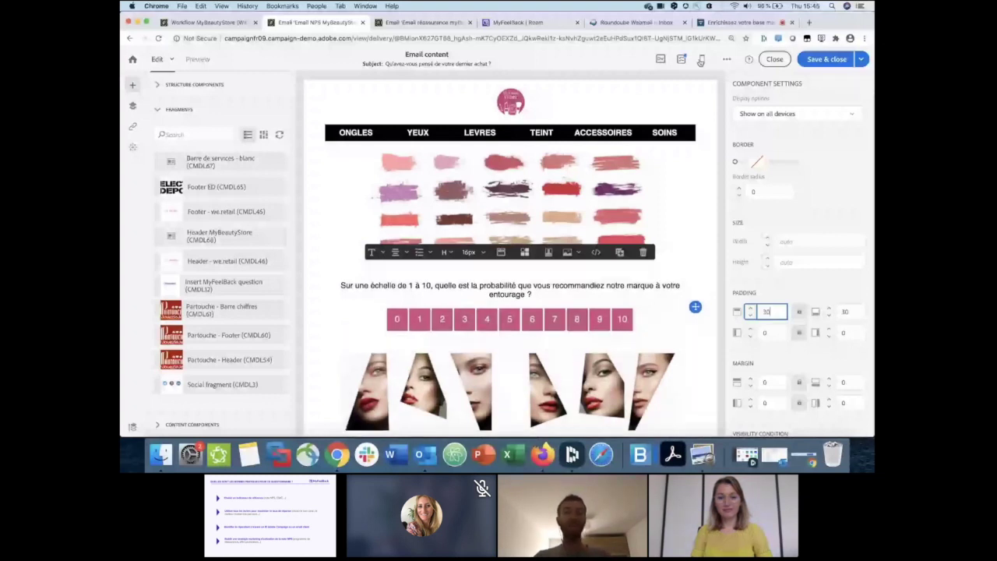
left_click(701, 60)
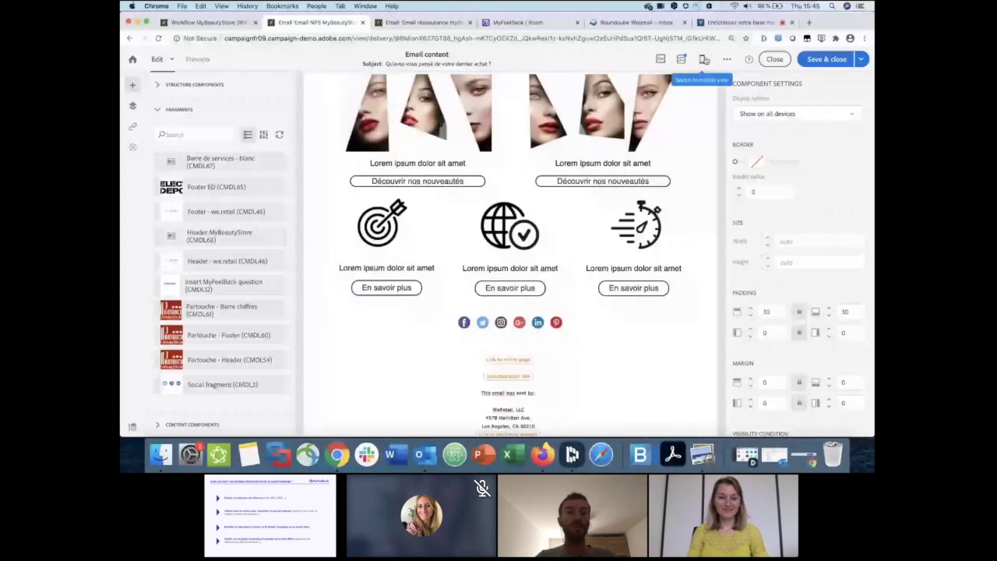
scroll(685, 176, "up", 5)
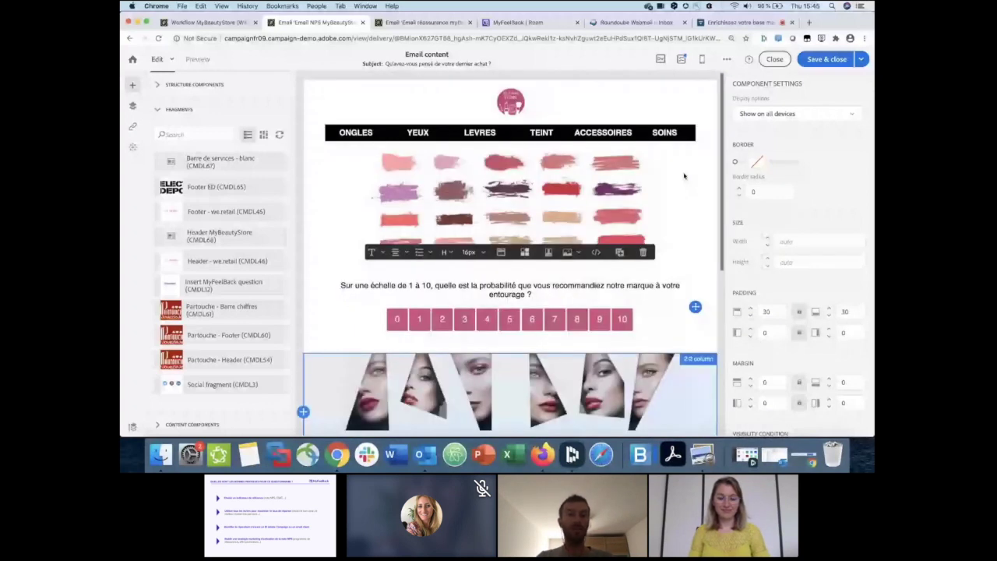
Step: Switch to the Roundcube inbox and answer the NPS question in the Proof 3 email with 9, and again with 2
left_click(635, 22)
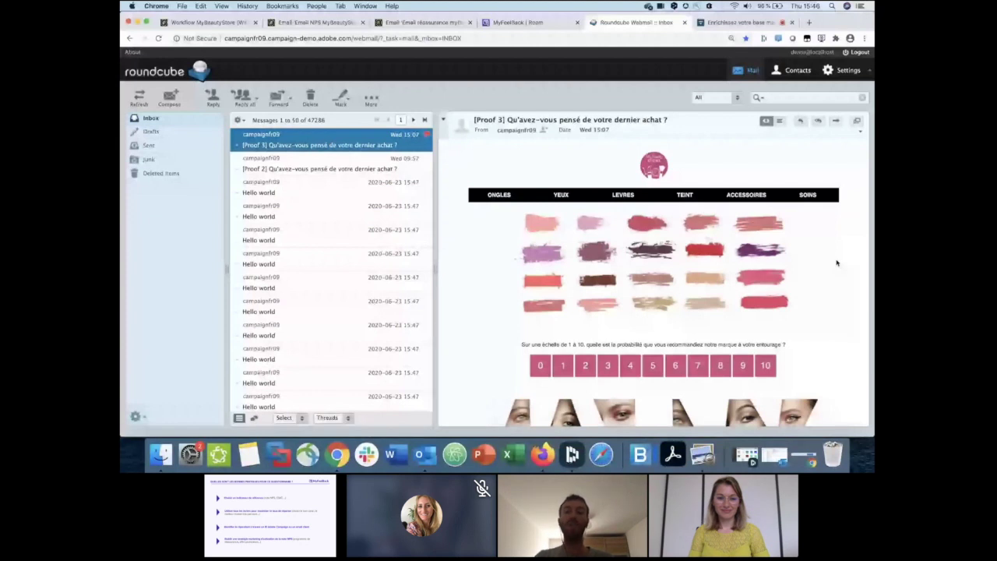
scroll(837, 262, "down", 1)
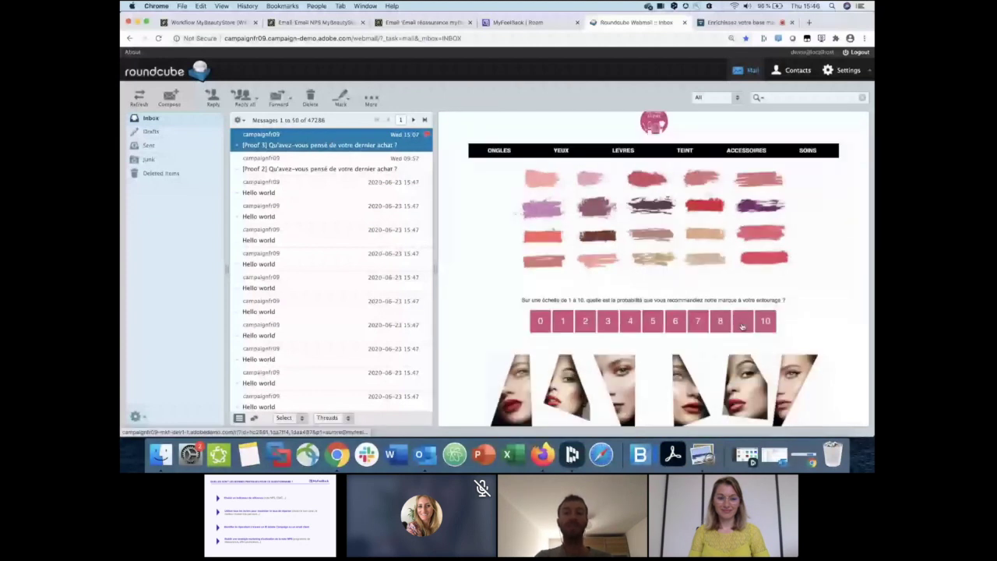
left_click(741, 326)
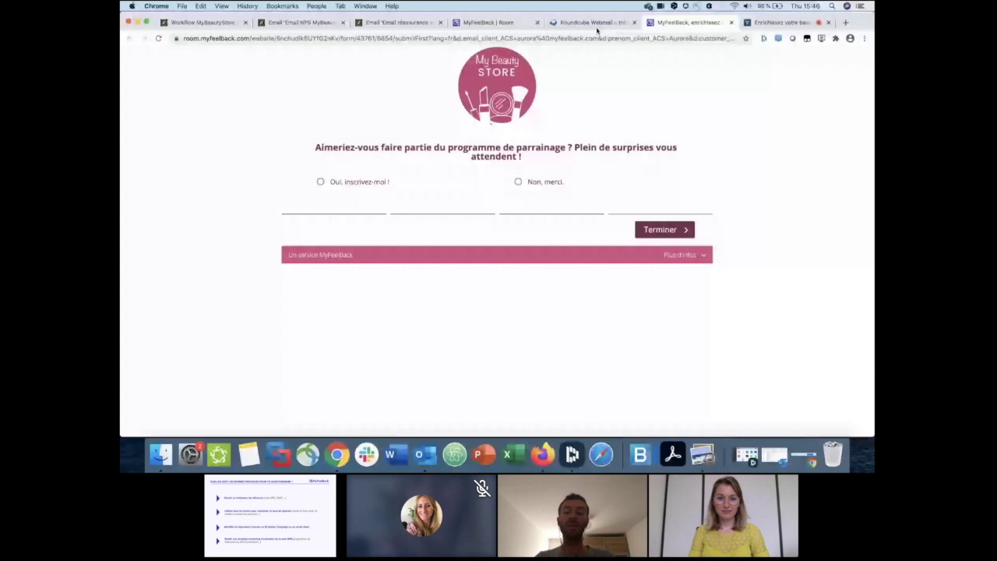
left_click(592, 23)
left_click(586, 328)
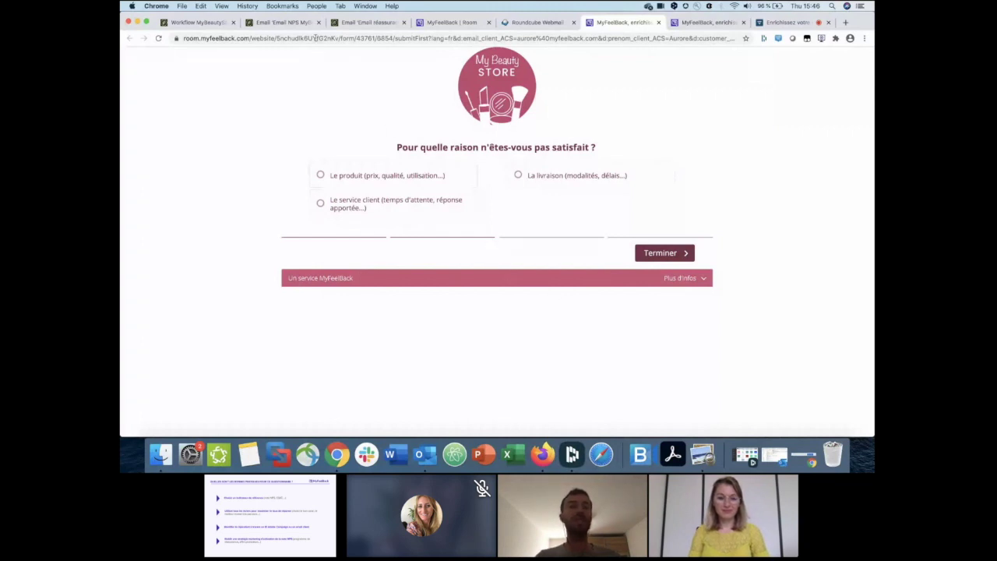
Step: Switch to the MyBeautyStore workflow in Adobe Campaign and examine the NPS email flow and the NPS score branches below it
left_click(216, 25)
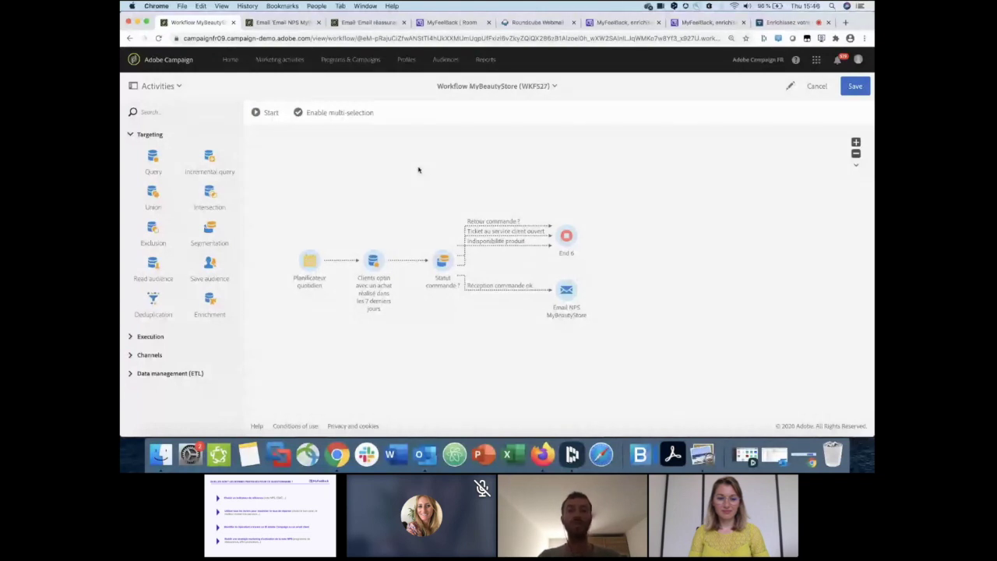
left_click_drag(271, 195, 635, 332)
left_click(635, 332)
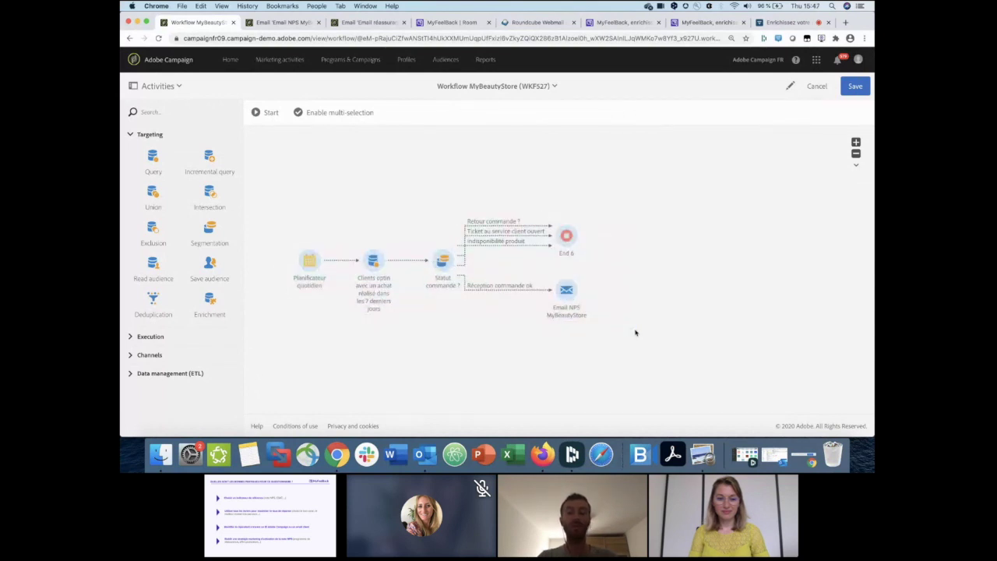
scroll(624, 333, "down", 10)
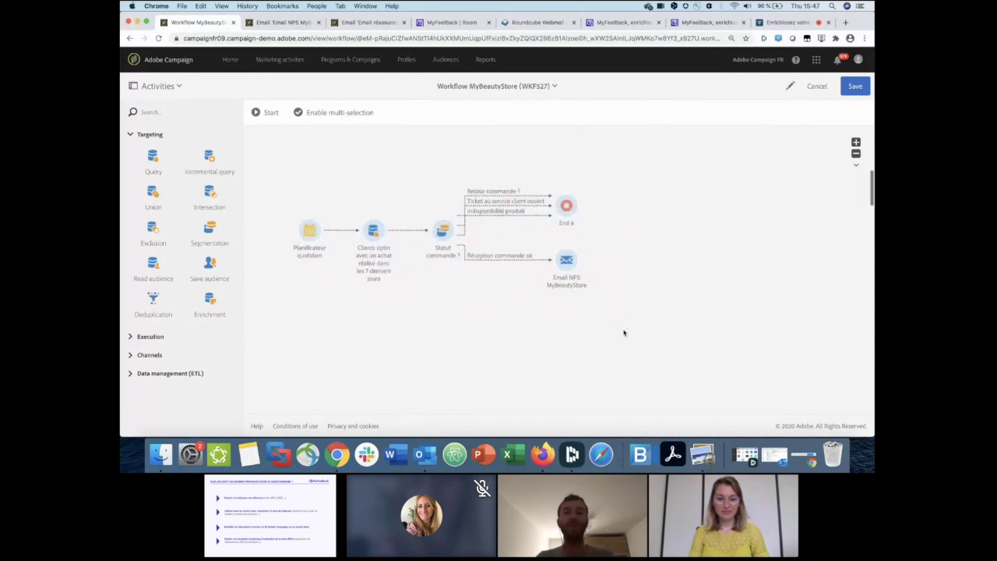
scroll(623, 332, "down", 3)
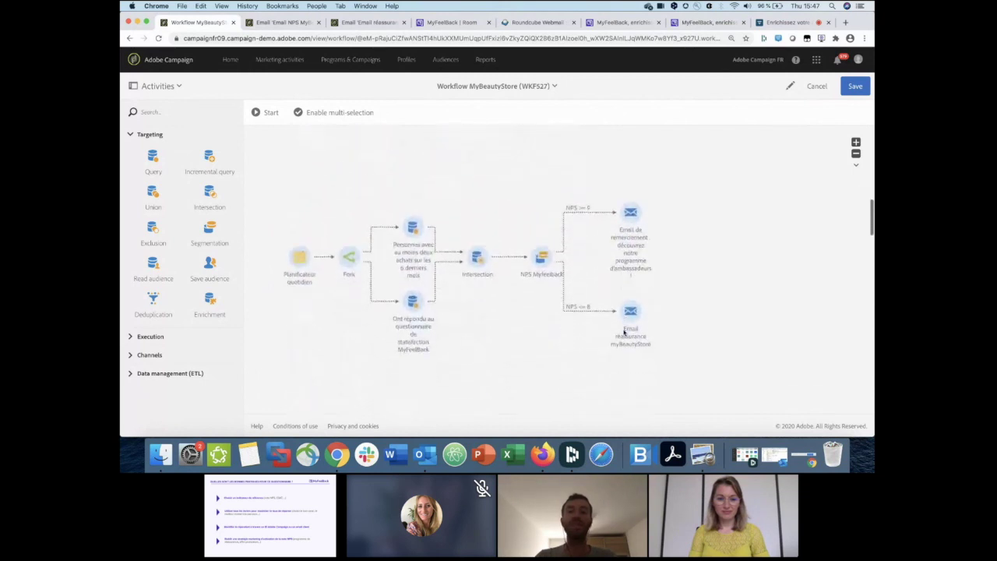